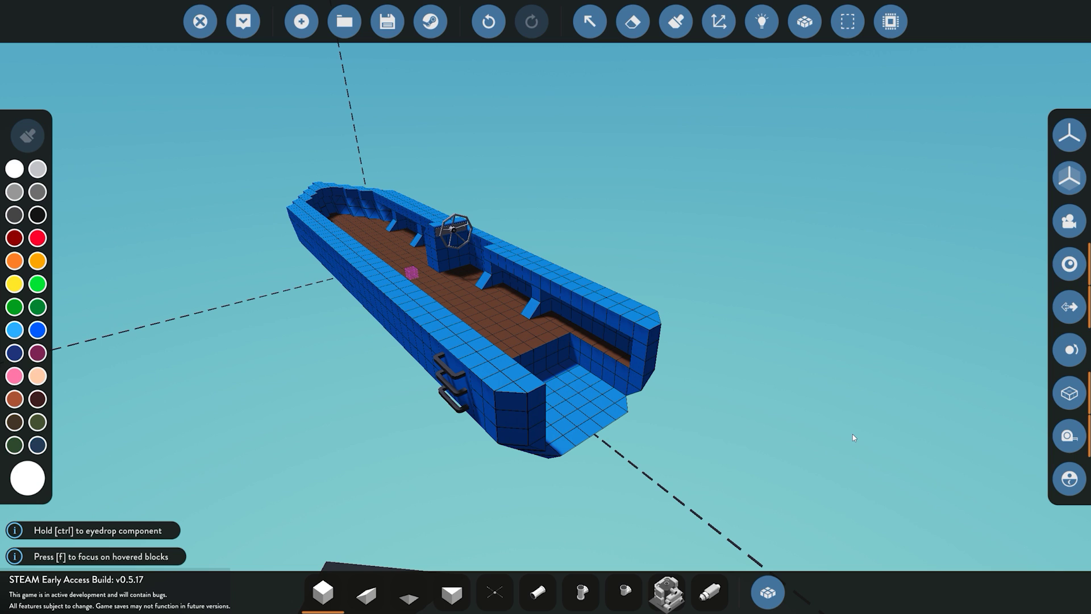
Select the Fluid Jet from the fluid components and try it against the boat's stern recess
left_click(768, 592)
left_click(444, 243)
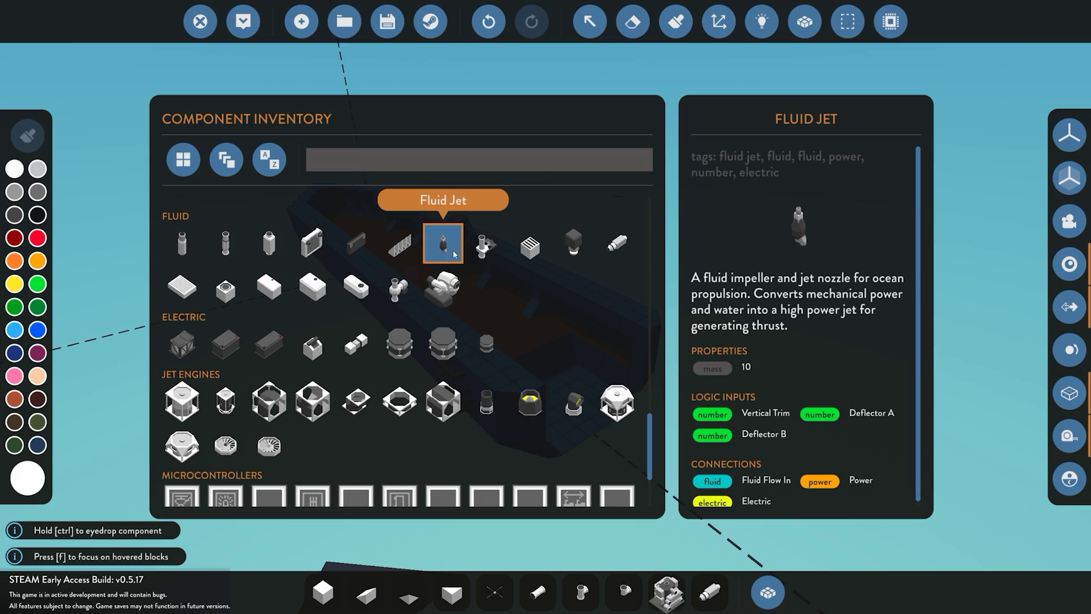
left_click(770, 603)
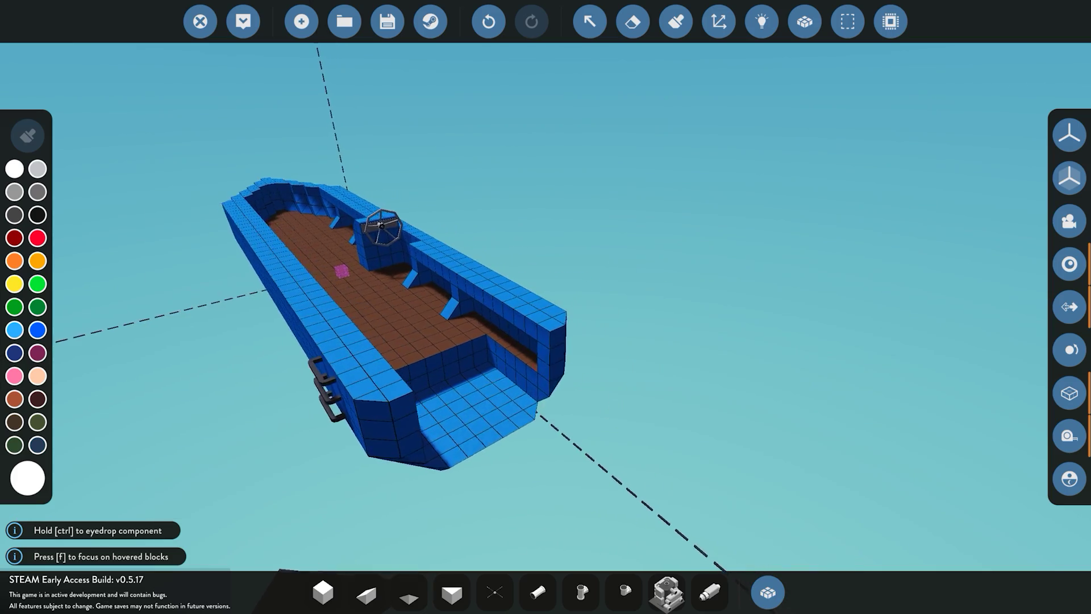
key("w")
key("s")
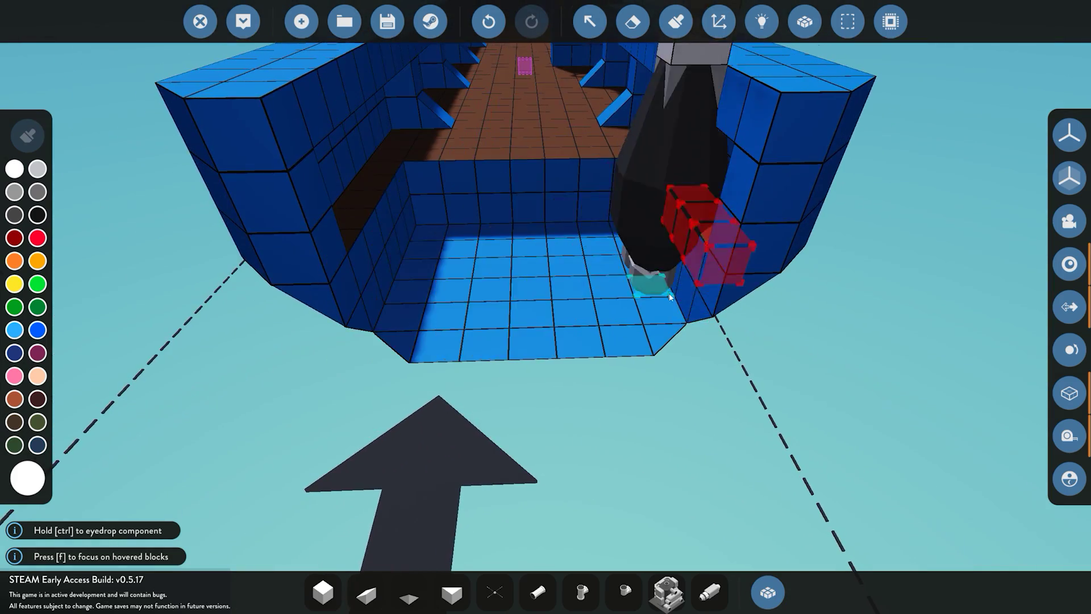
key("s")
key("a")
key("k")
key("s")
key("k")
left_click_drag(711, 227, 637, 241)
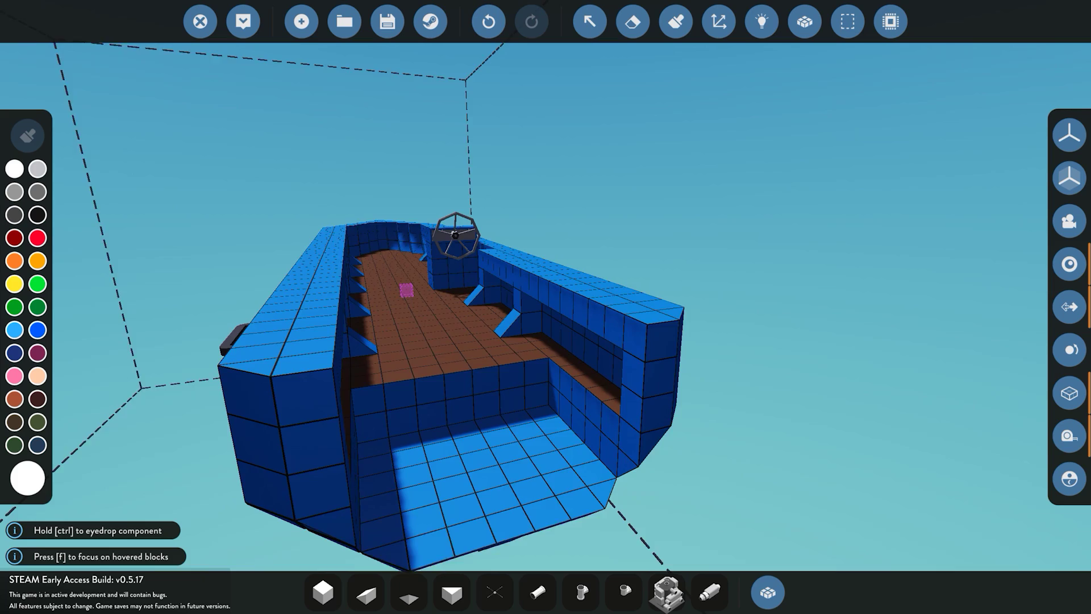
key("w")
key("a")
key("a")
left_click_drag(406, 313, 622, 314)
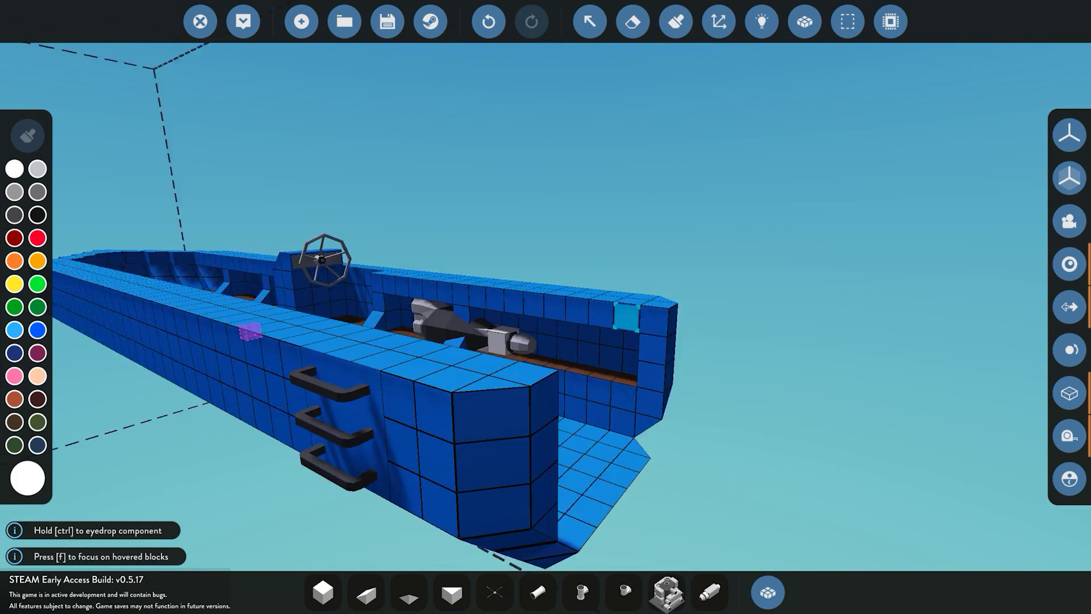
Rotate the fluid jet so its nozzle points aft and mount two jets on the stern recess's forward wall
key("s")
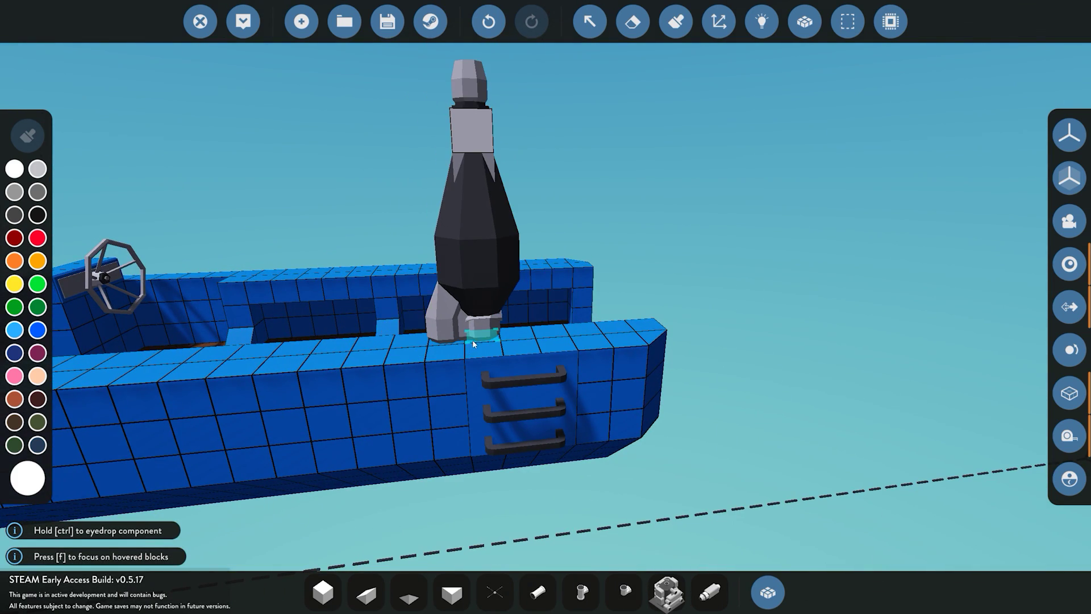
key("e")
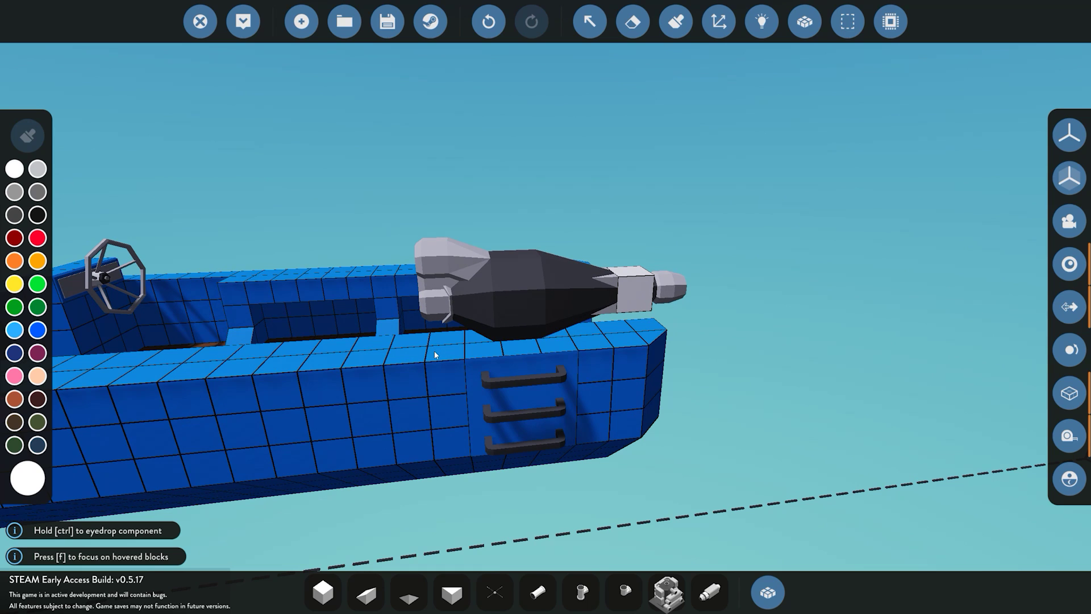
key("d")
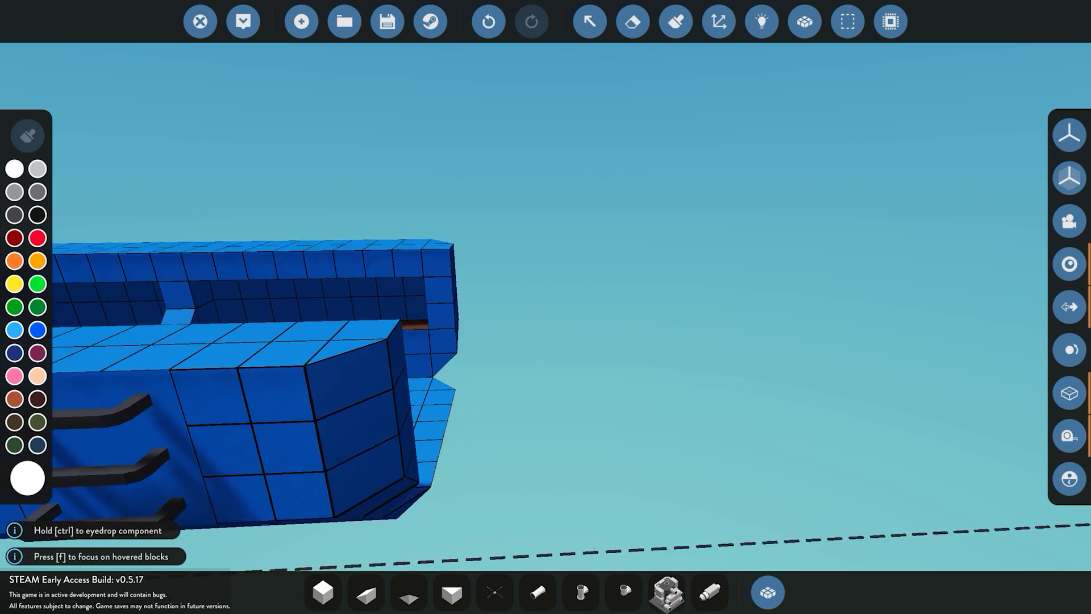
key("i")
key("i")
key("i")
key("l")
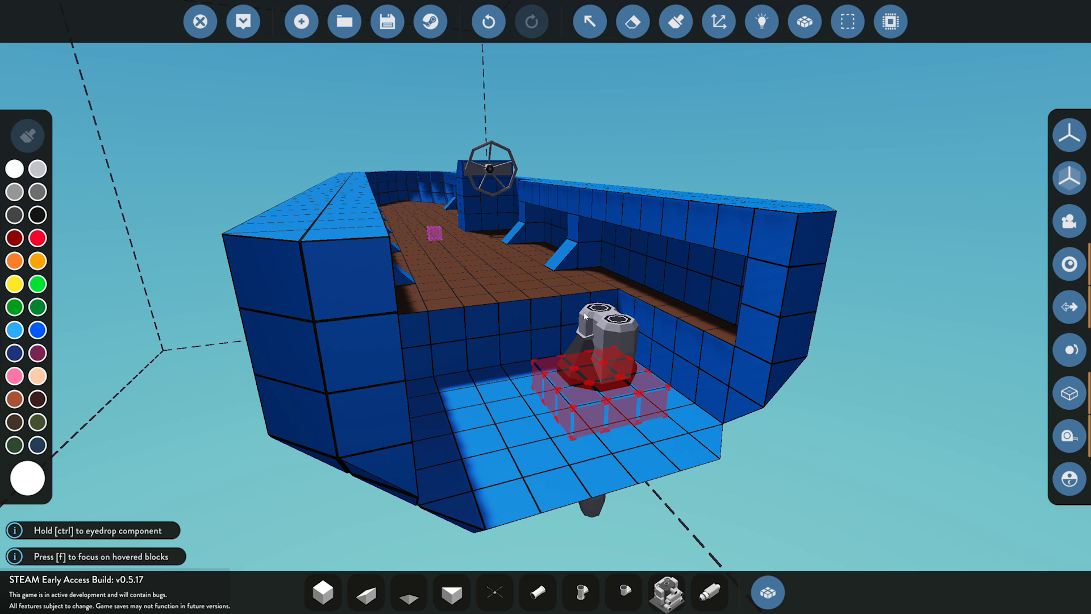
key("k")
key("o")
key("l")
key("l")
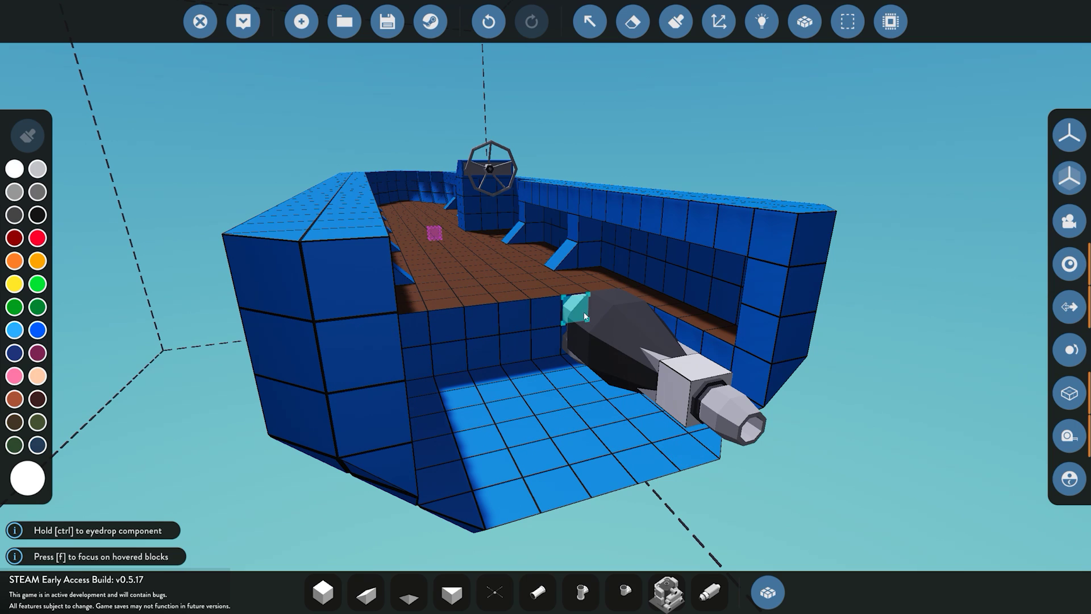
left_click(585, 313)
left_click(452, 337)
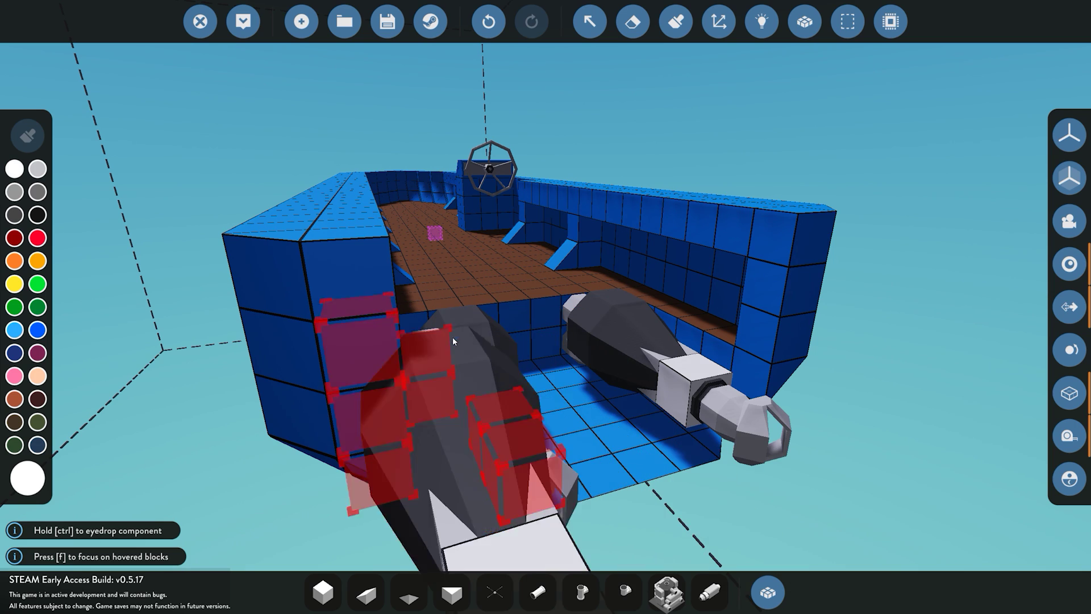
Examine from several sides how the two fluid jets fit inside the stern recess
key("w")
key("i")
key("s")
key("d")
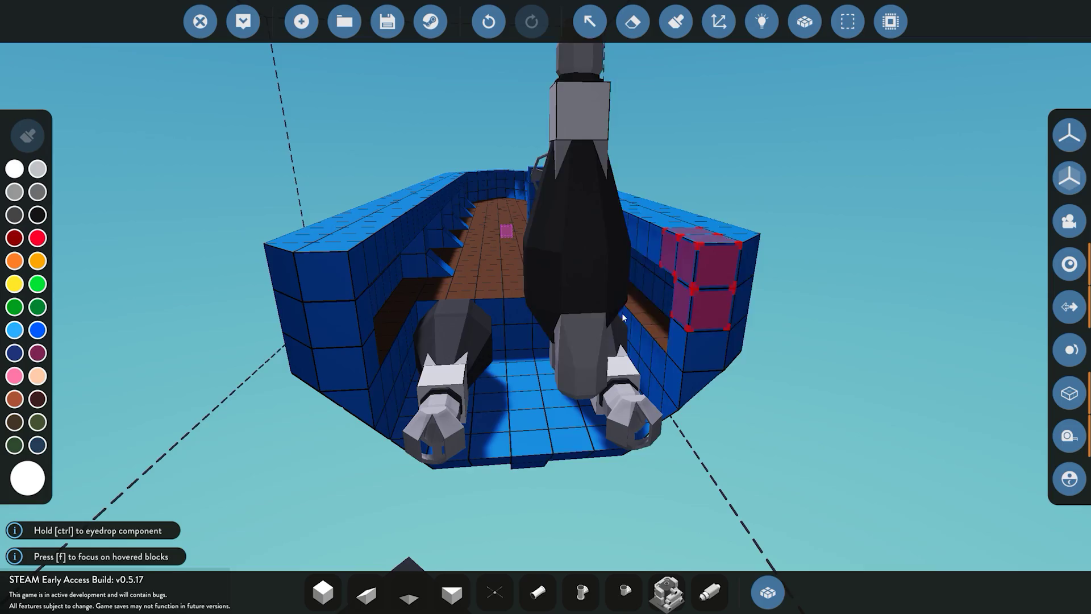
key("o")
key("s")
key("u")
key("w")
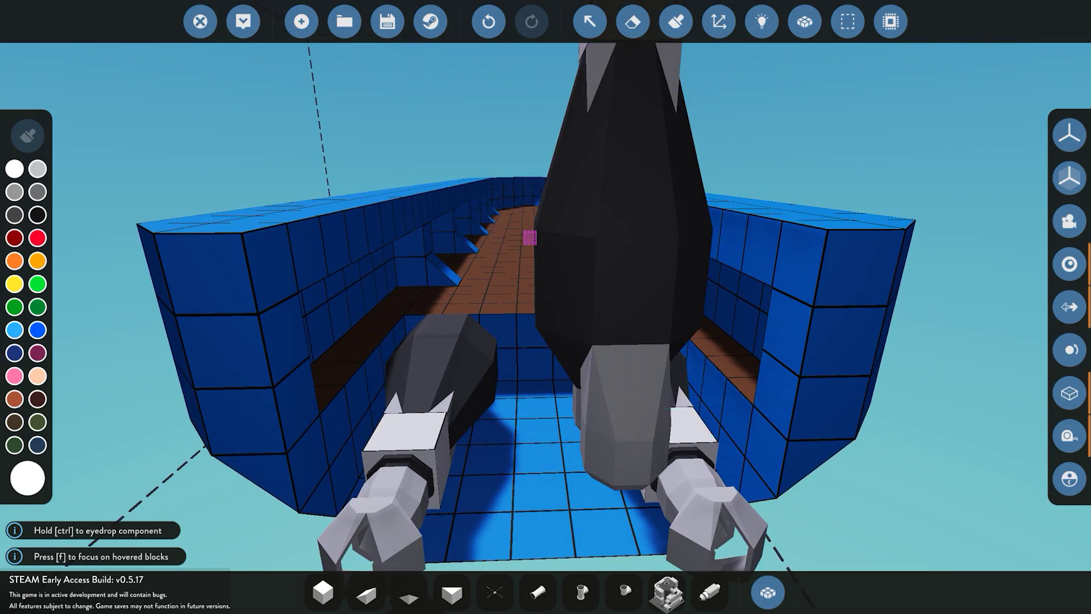
key("a")
key("u")
key("w")
key("a")
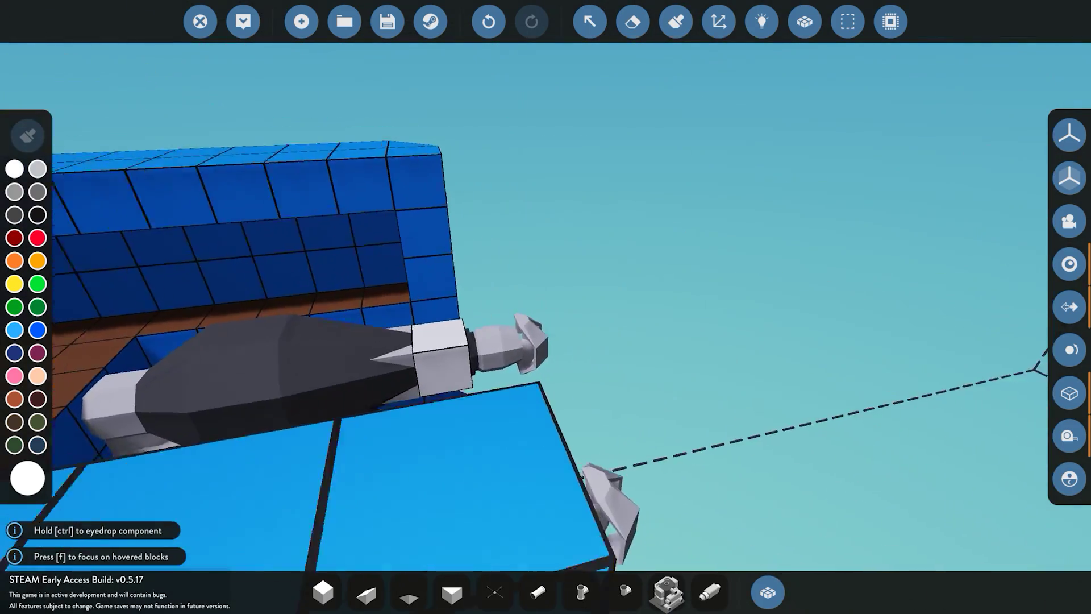
key("w")
key("s")
key("d")
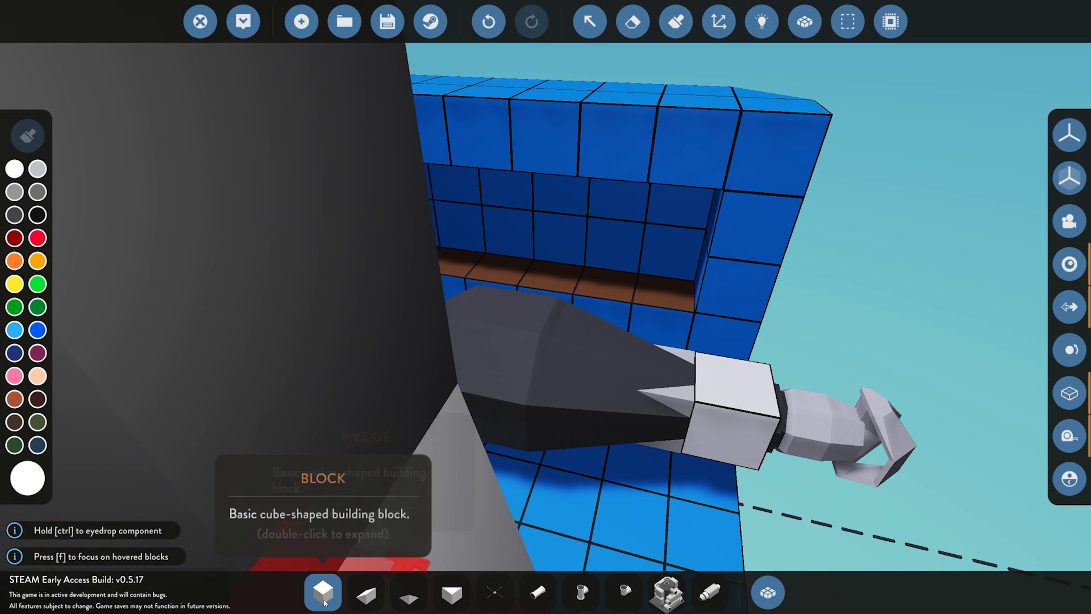
Place white test blocks around the nozzle base of one fluid jet at the stern
left_click(323, 592)
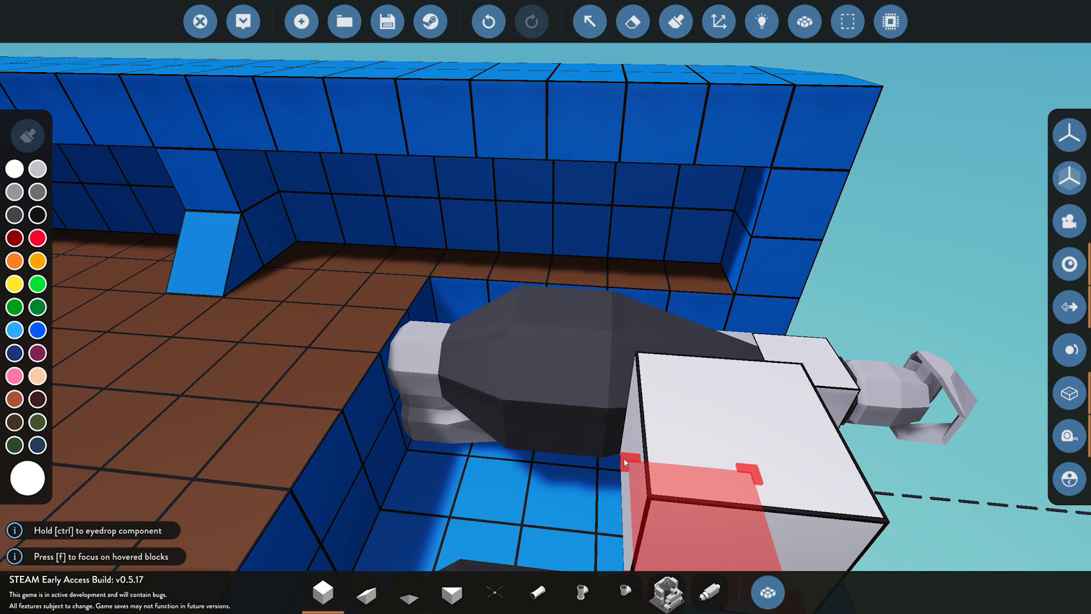
left_click_drag(529, 446, 739, 293)
scroll(669, 292, "down", 5)
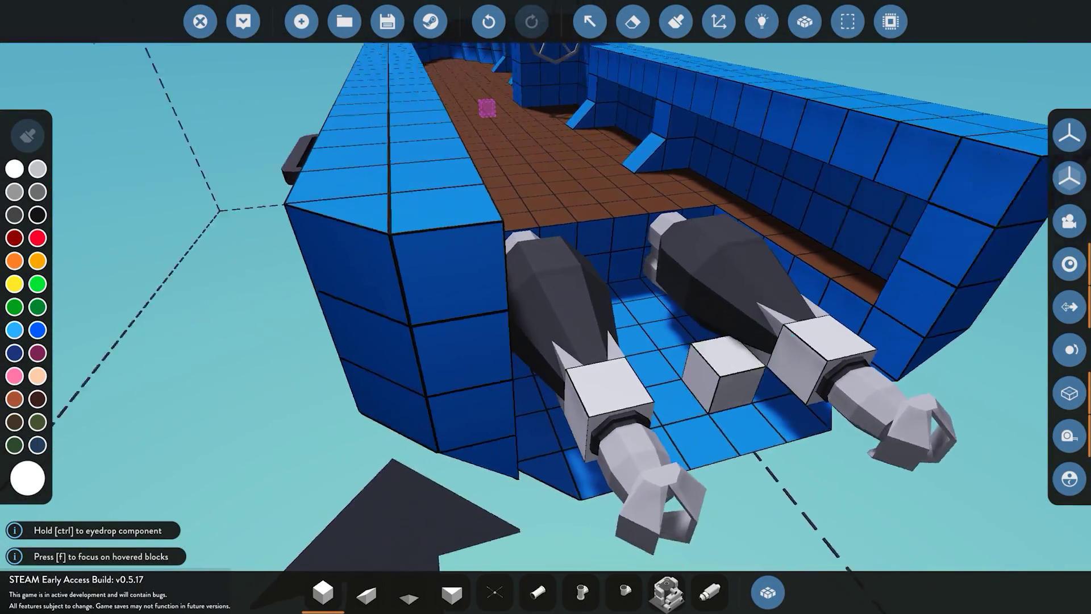
left_click_drag(722, 364, 617, 347)
scroll(611, 347, "up", 4)
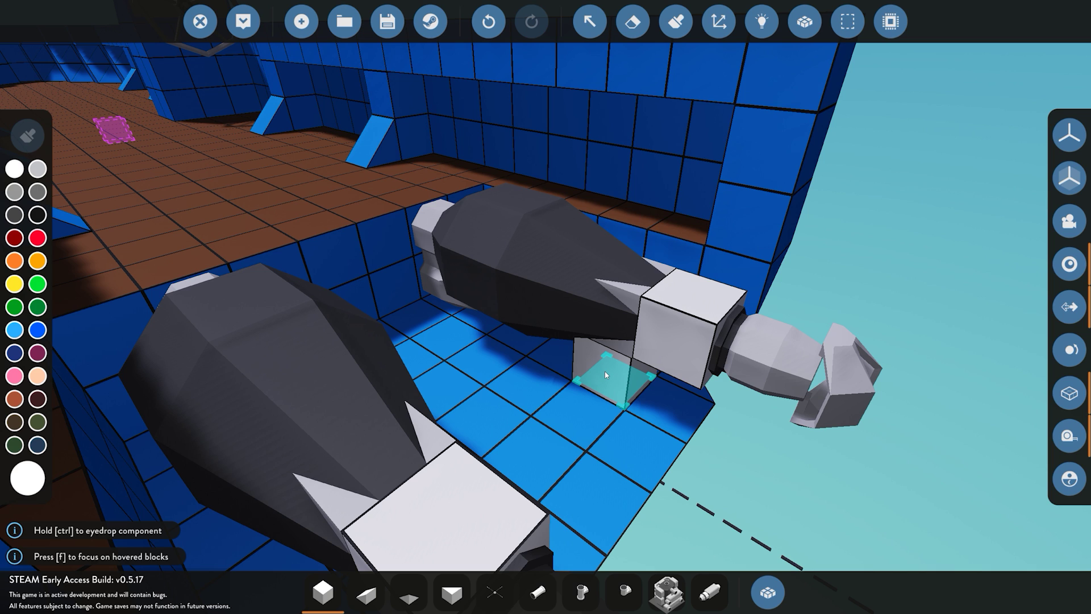
left_click(606, 374)
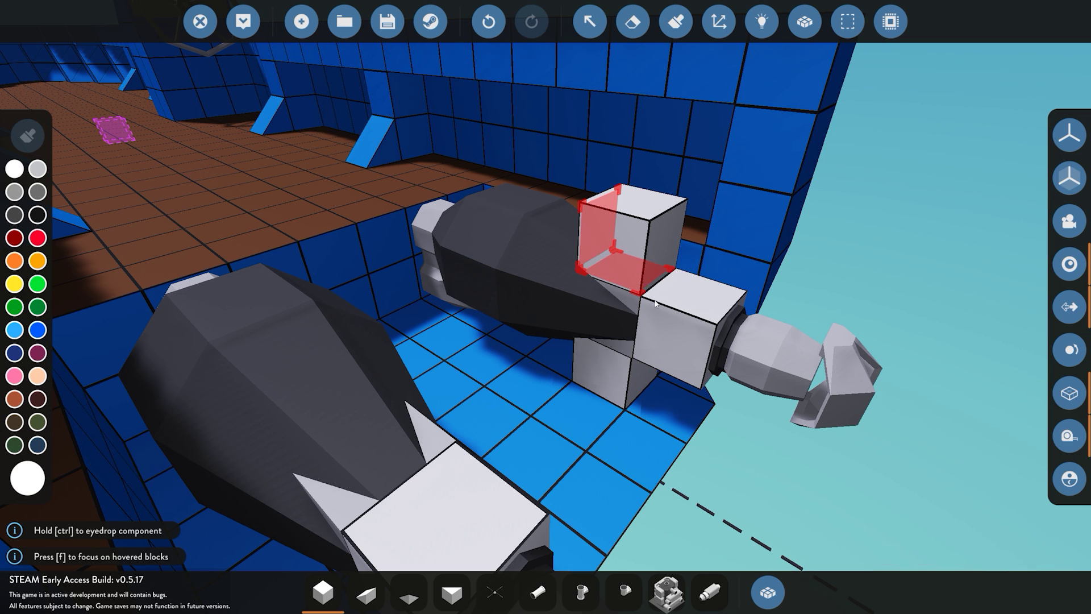
left_click_drag(667, 413, 669, 266)
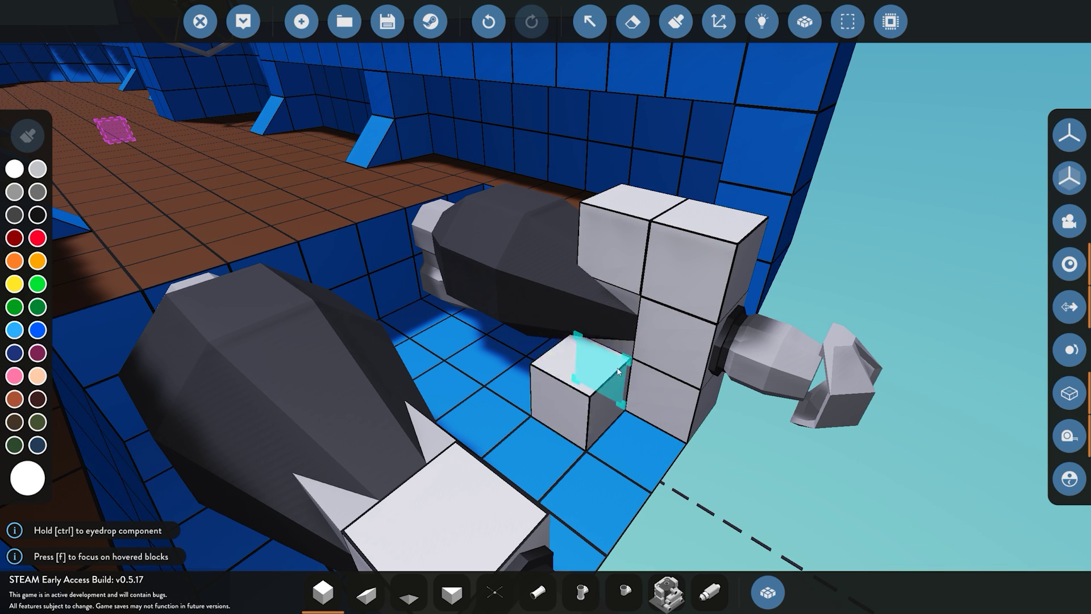
Erase the white test blocks around the jet's nozzle base
key("2")
left_click(615, 377)
left_click(668, 402)
left_click(694, 275)
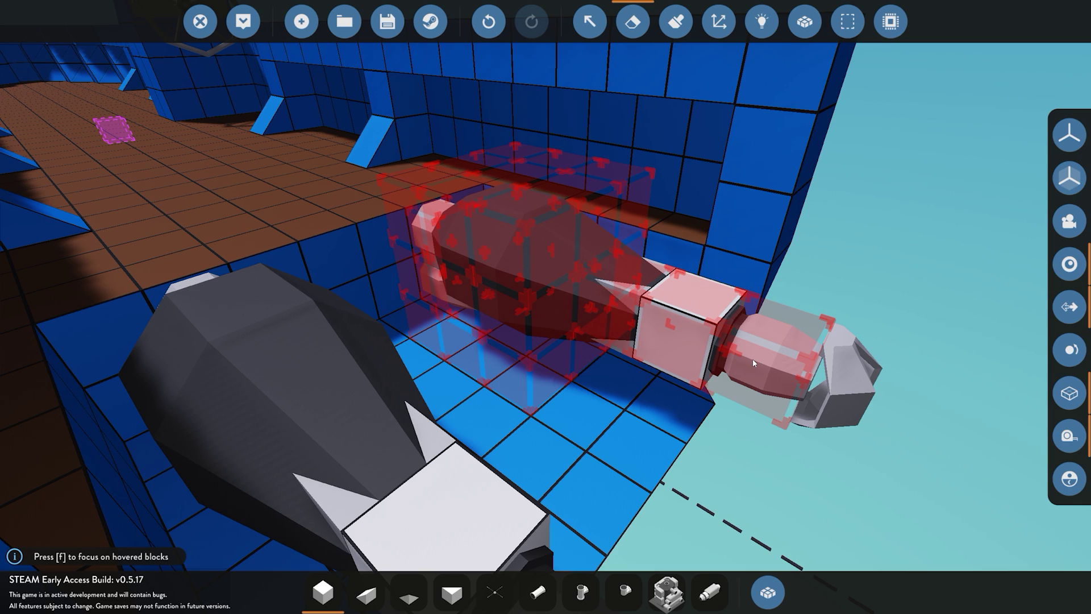
Copy the hull's blue block and build a wall of it across the open stern around both jet nozzles
left_click_drag(752, 359, 602, 409)
scroll(591, 420, "down", 2)
key("1")
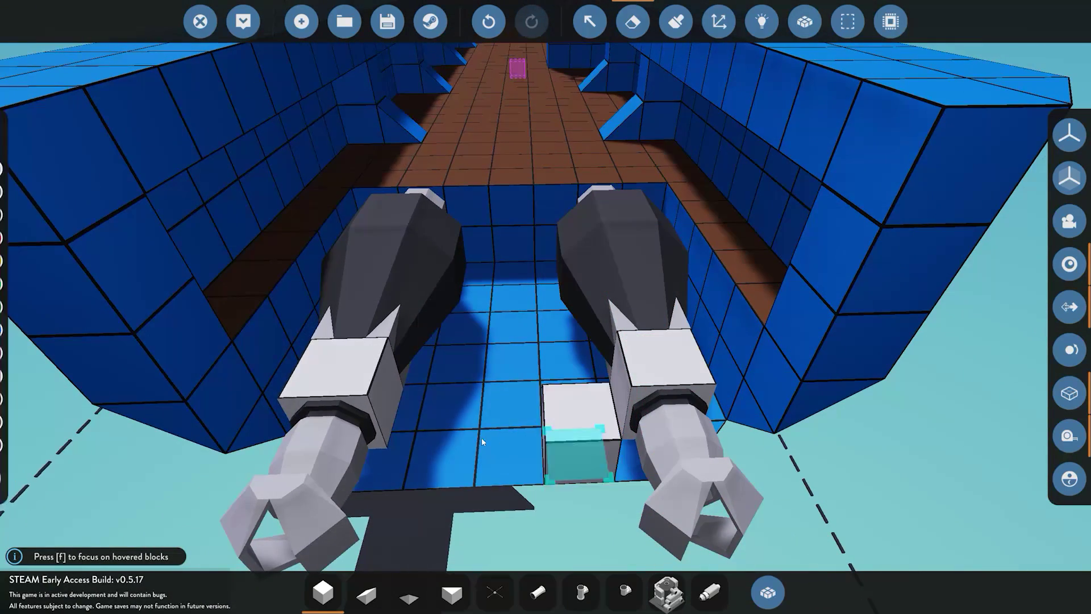
left_click(237, 384, "ctrl")
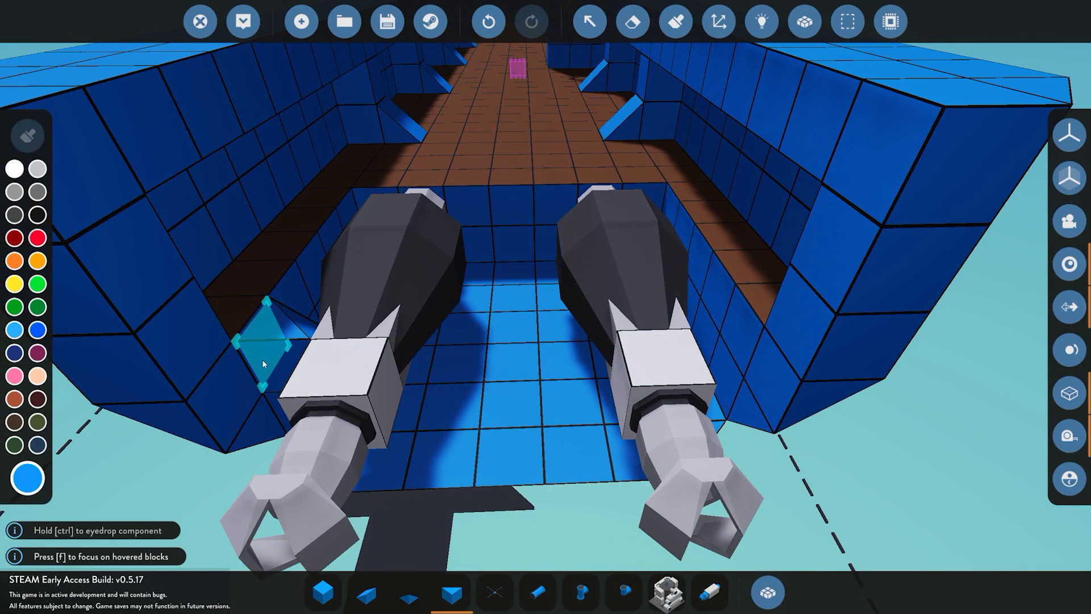
left_click(248, 387, "ctrl")
left_click_drag(248, 389, 780, 443)
left_click_drag(241, 371, 783, 379)
scroll(676, 402, "down", 3)
left_click_drag(392, 358, 474, 409)
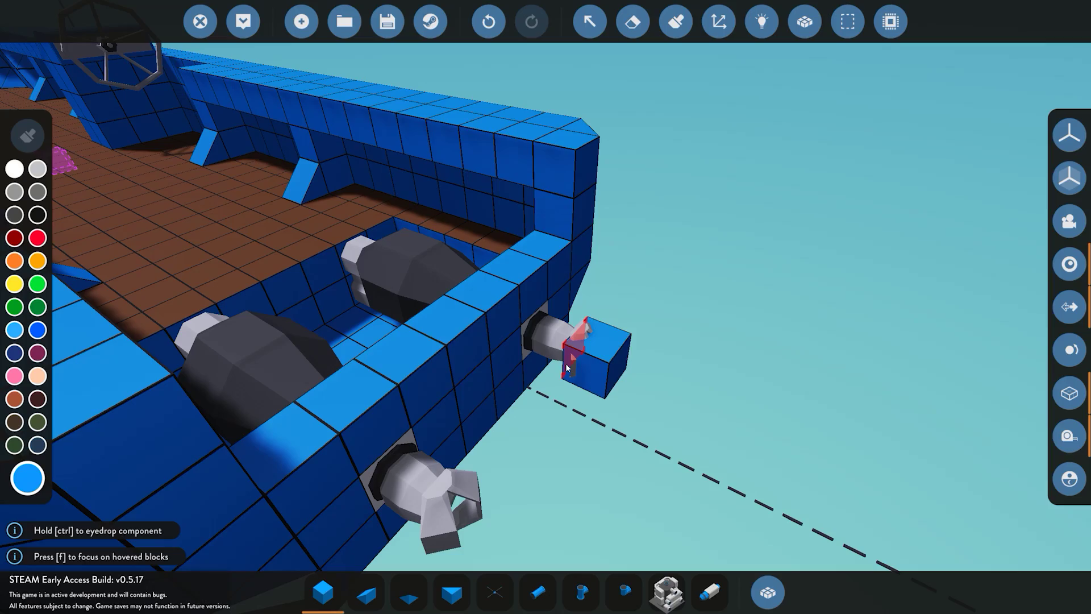
Erase the brown floor block directly in front of each fluid jet's power port
key("a")
left_click_drag(615, 340, 833, 364)
key("w")
key("x")
left_click(445, 405)
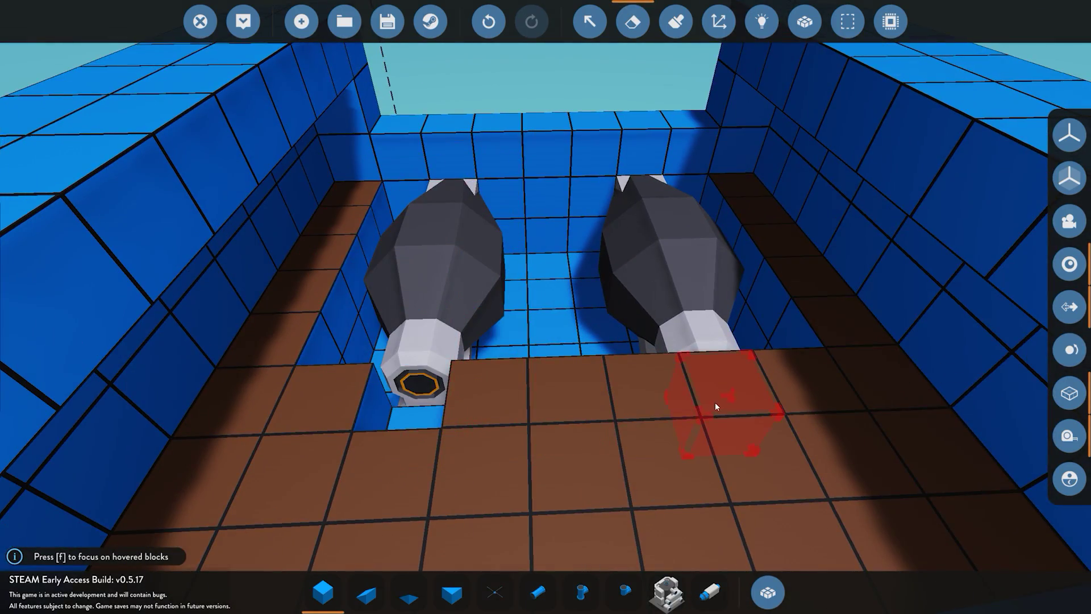
left_click(715, 402)
Erase the block underneath each floor opening to uncover the jets' lower fluid ports
key("w")
key("a")
left_click(483, 446)
key("d")
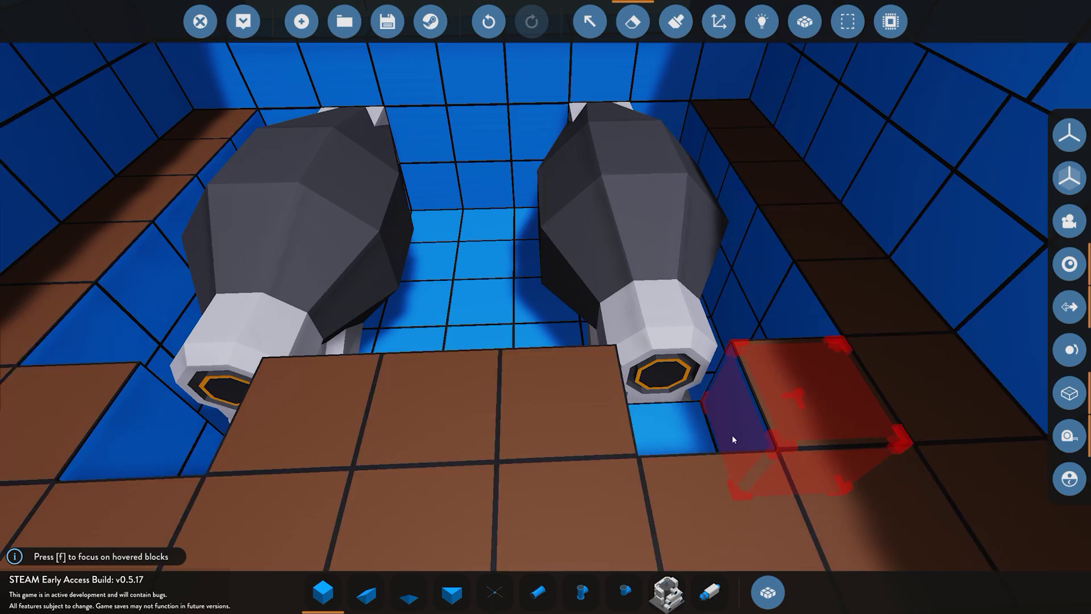
left_click(645, 437)
key("a")
left_click_drag(677, 462, 840, 451)
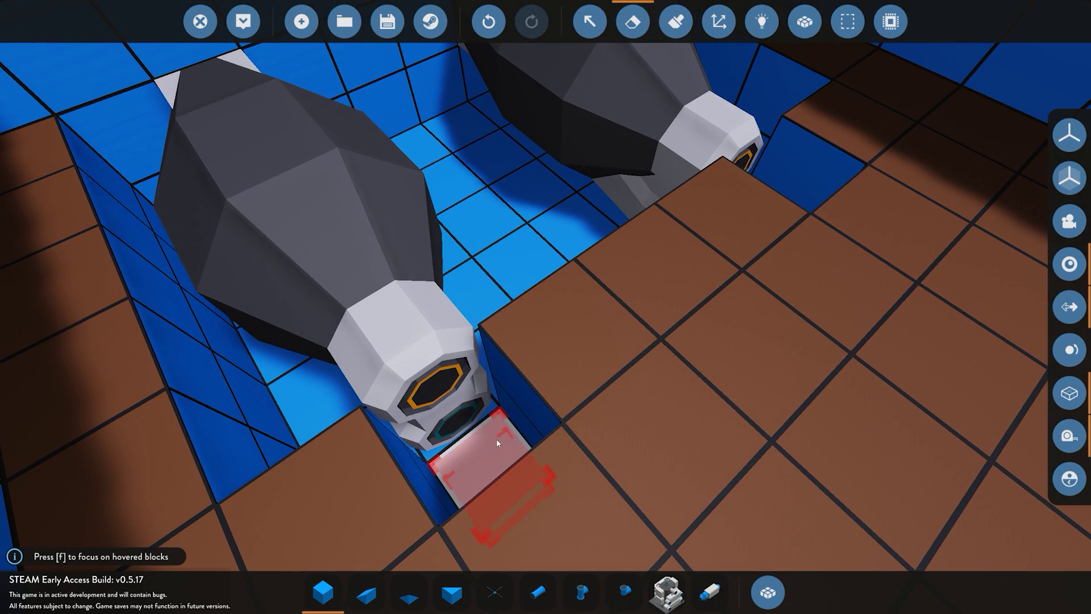
key("d")
left_click_drag(733, 367, 617, 352)
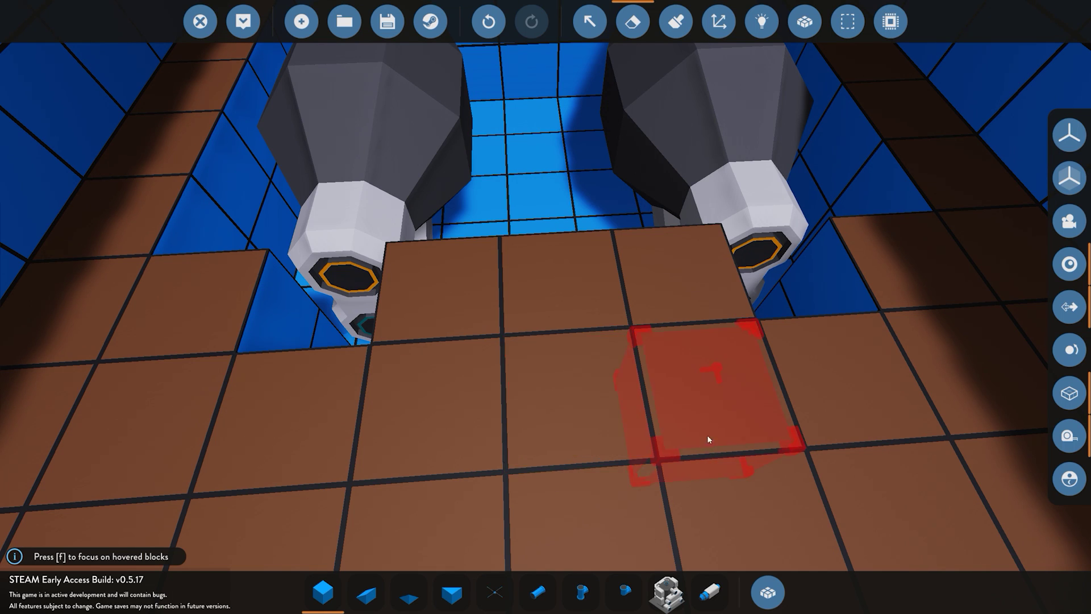
left_click_drag(709, 436, 751, 401)
Select the Small Electric Motor and place one in each floor opening against the jet's power port
left_click(769, 597)
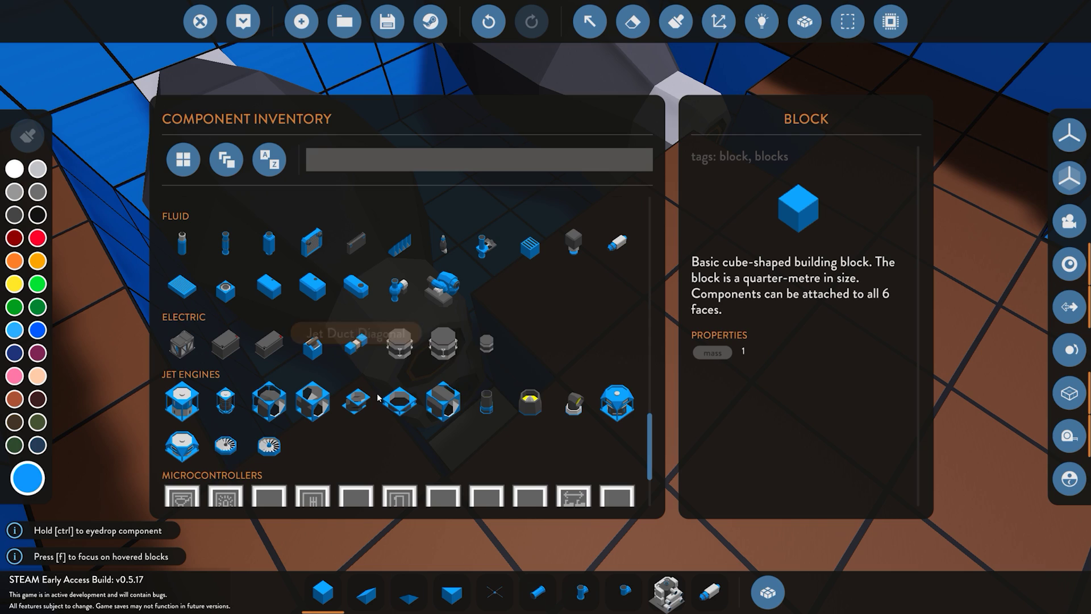
scroll(495, 374, "up", 2)
scroll(494, 375, "up", 8)
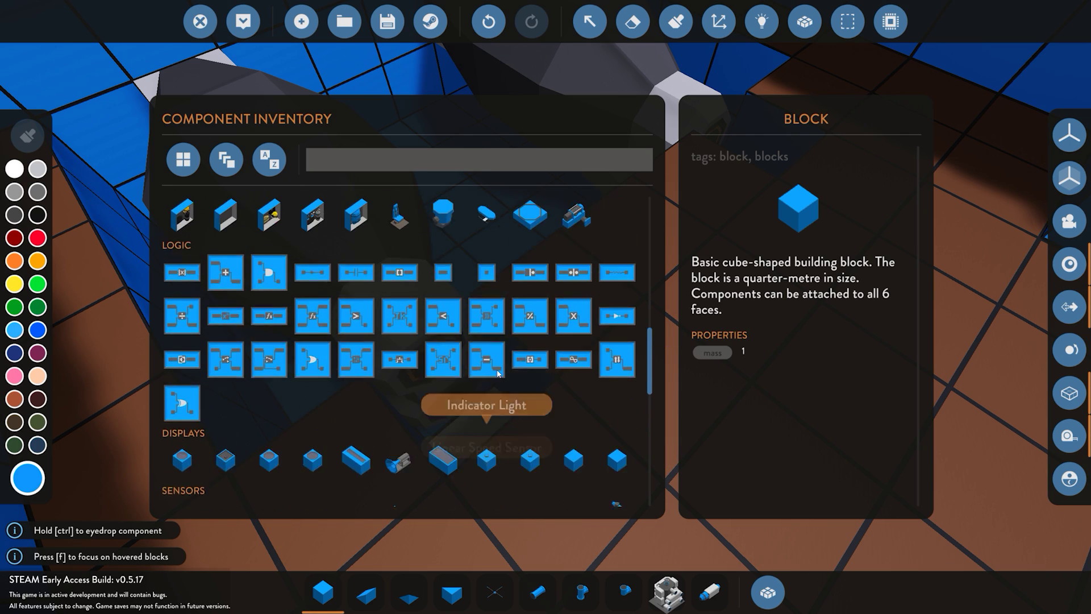
left_click(356, 367)
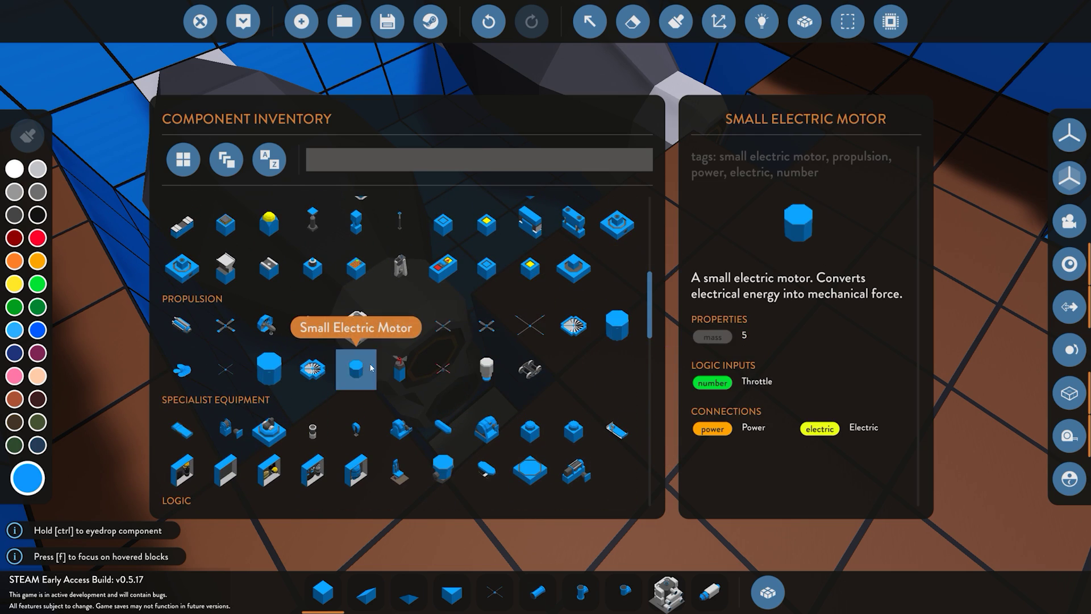
left_click(769, 594)
left_click(442, 363)
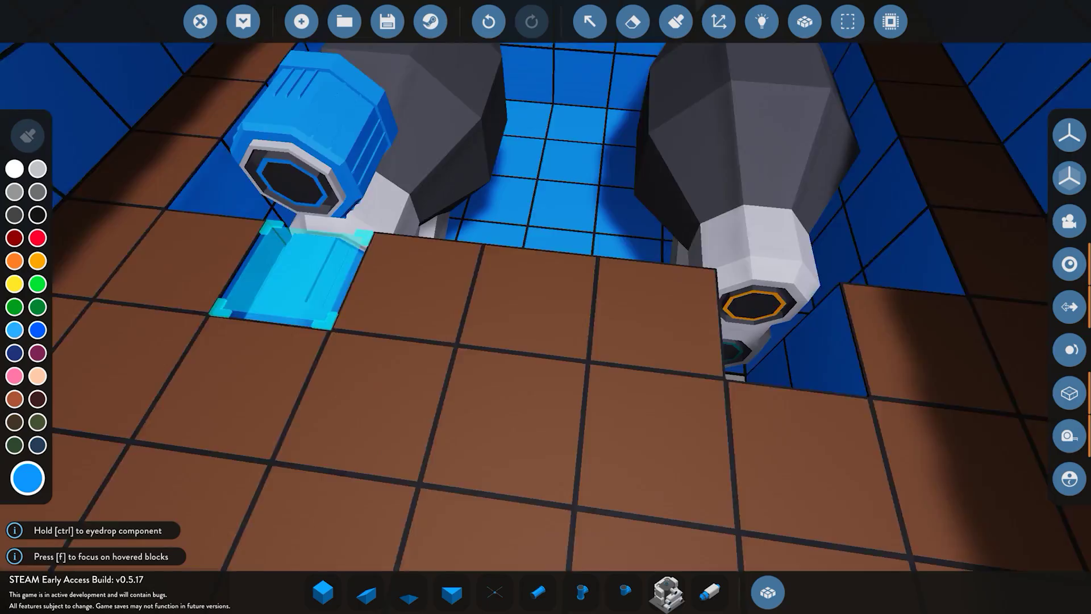
left_click(565, 311)
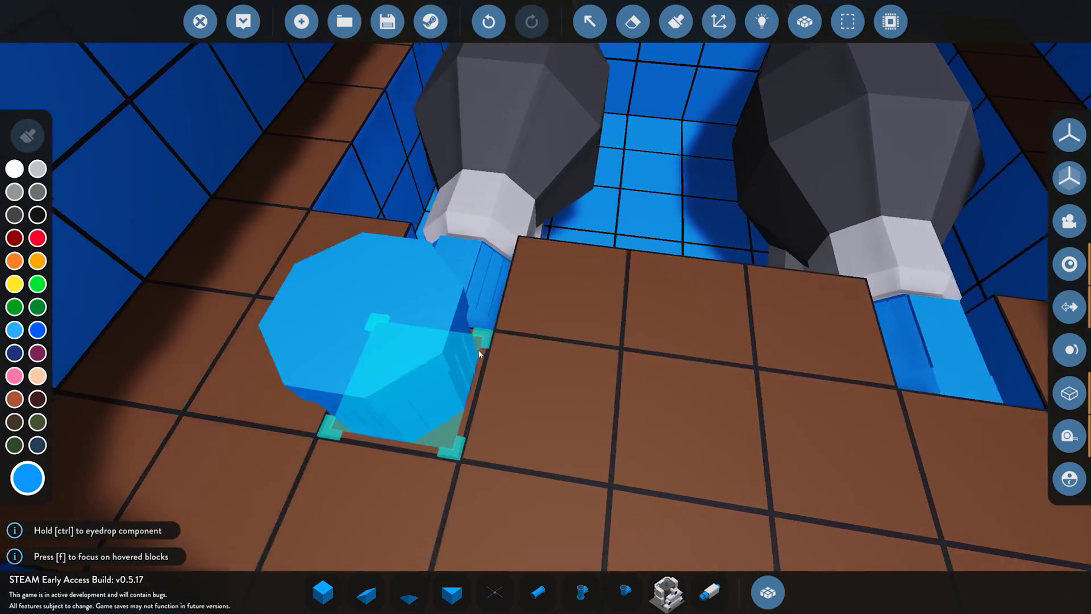
Erase the blocks beneath each jet's lower fluid port to open a hole through the hull bottom
key("w")
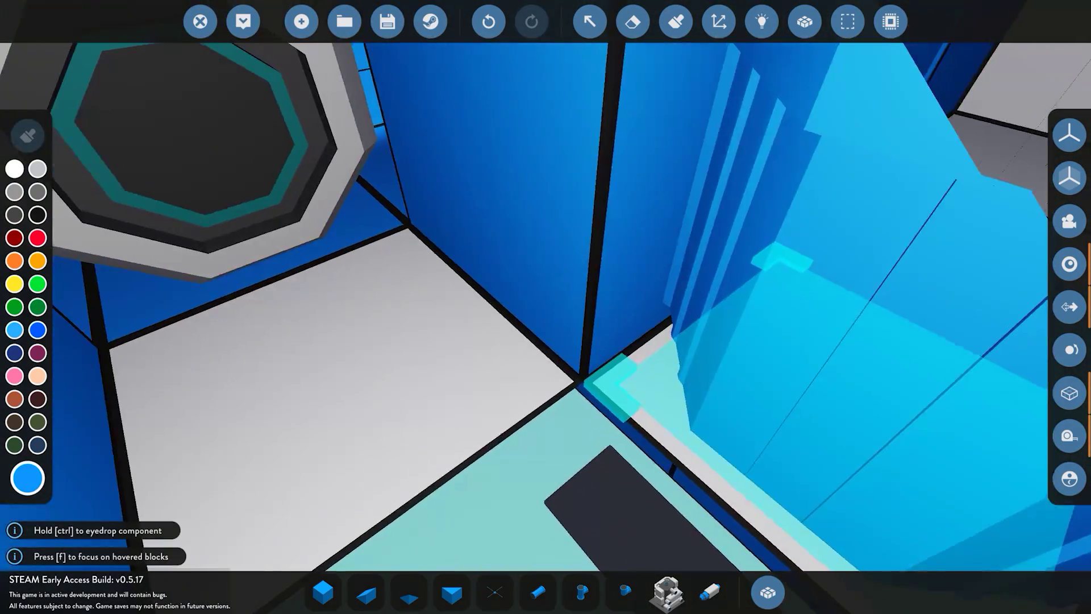
key("2")
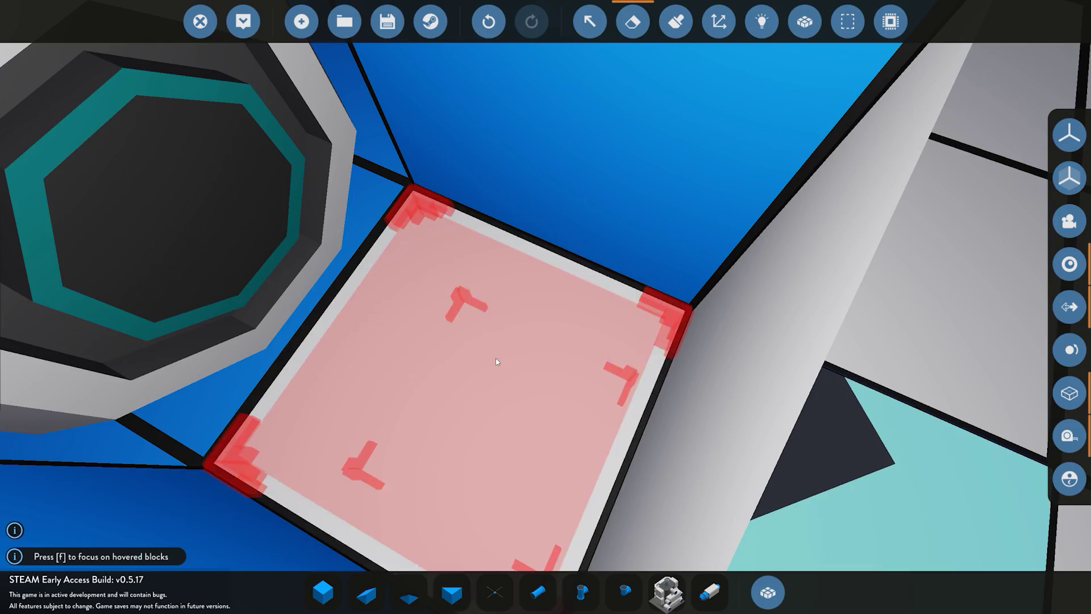
left_click(447, 350)
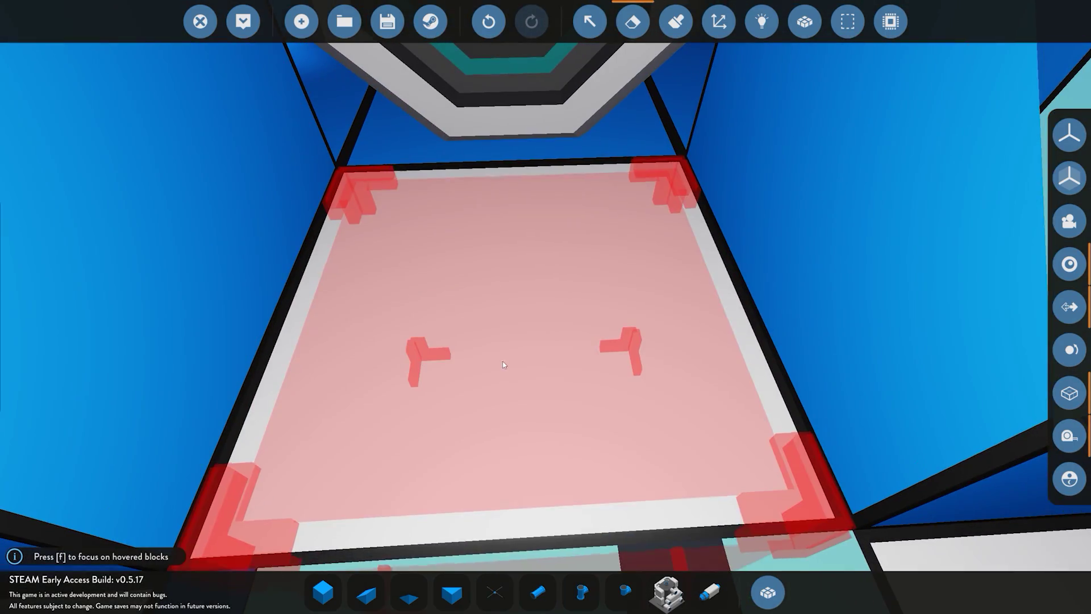
left_click(506, 365)
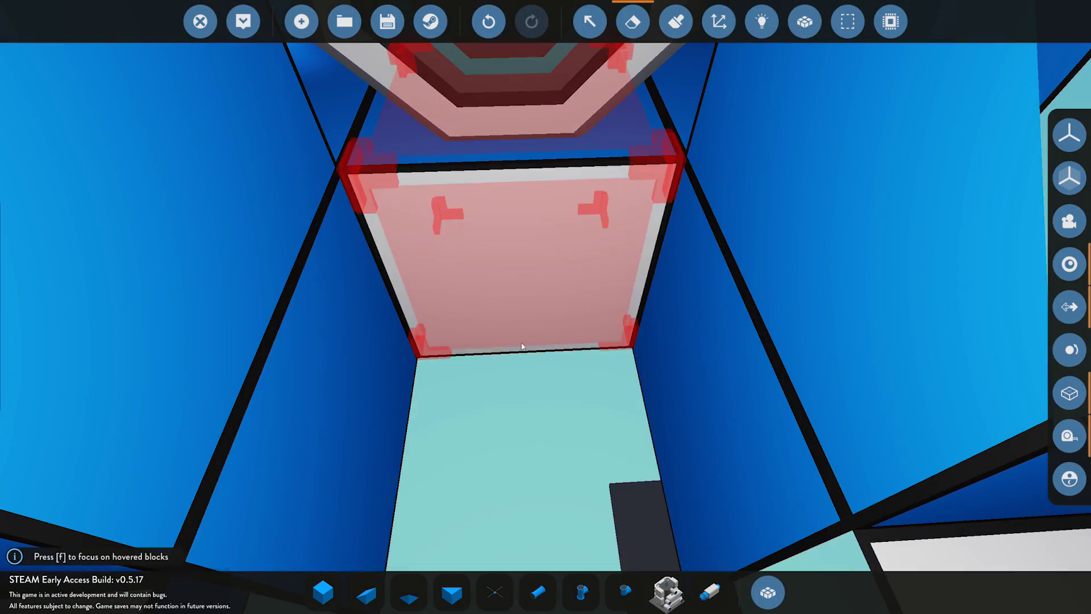
left_click(521, 346)
key("w")
key("s")
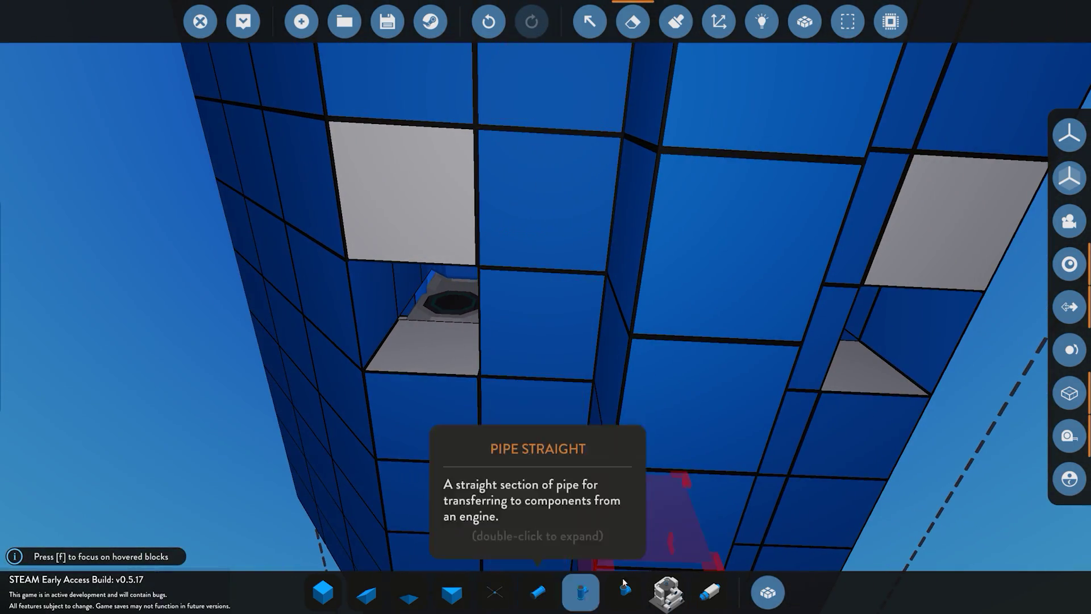
Place a Pipe Angle against the Fluid Flow In port of each jet inside the two hull-bottom openings
left_click(626, 590)
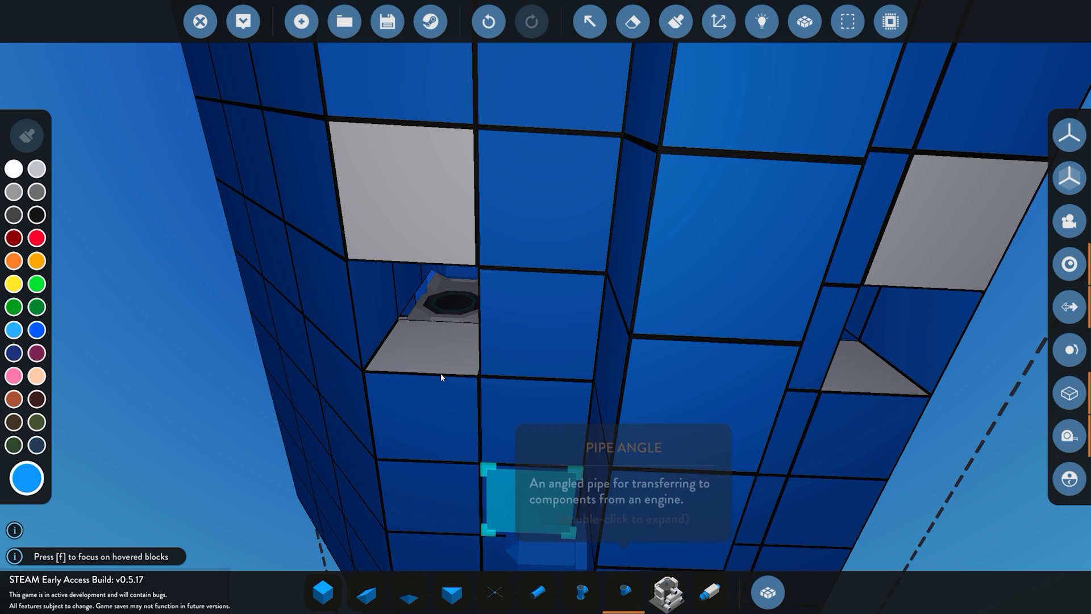
left_click(438, 305)
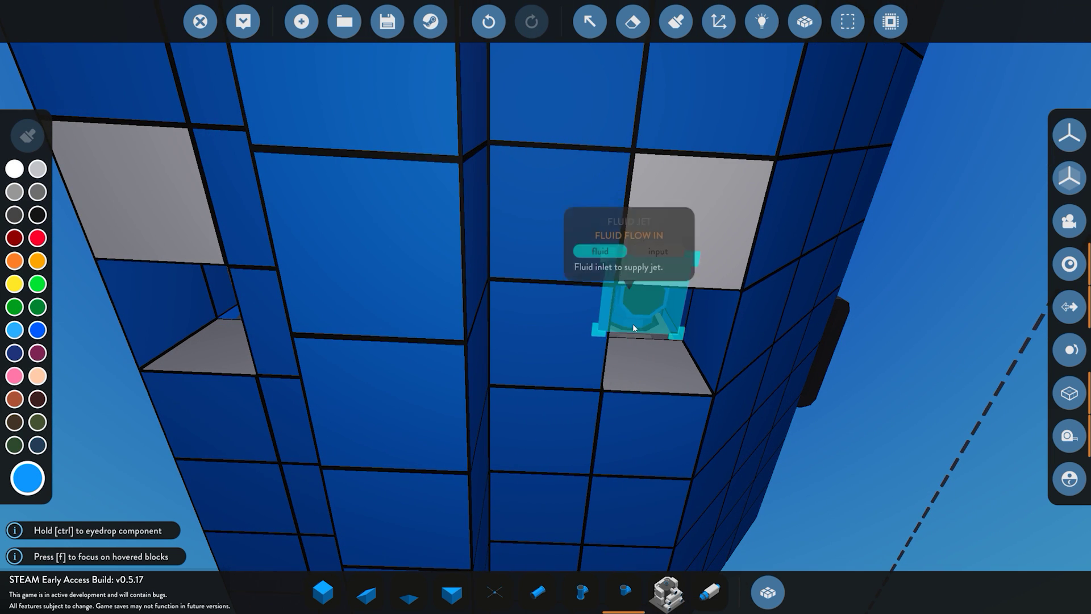
left_click(632, 323)
key("a")
key("d")
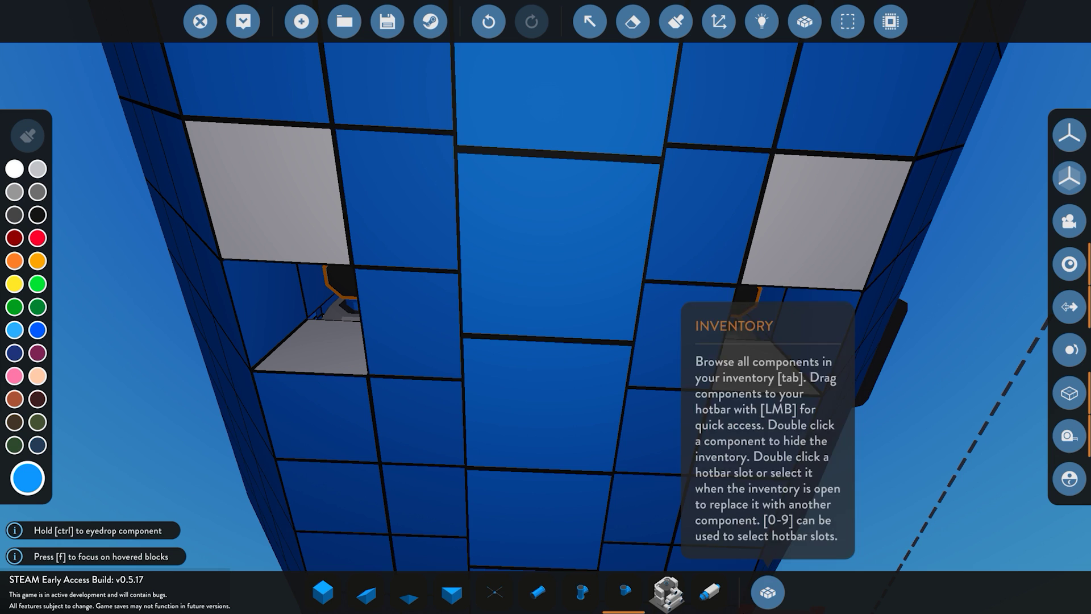
Choose the Fluid Port from the component inventory and place one in each hull-bottom opening beneath the jets
left_click(767, 592)
scroll(528, 364, "down", 3)
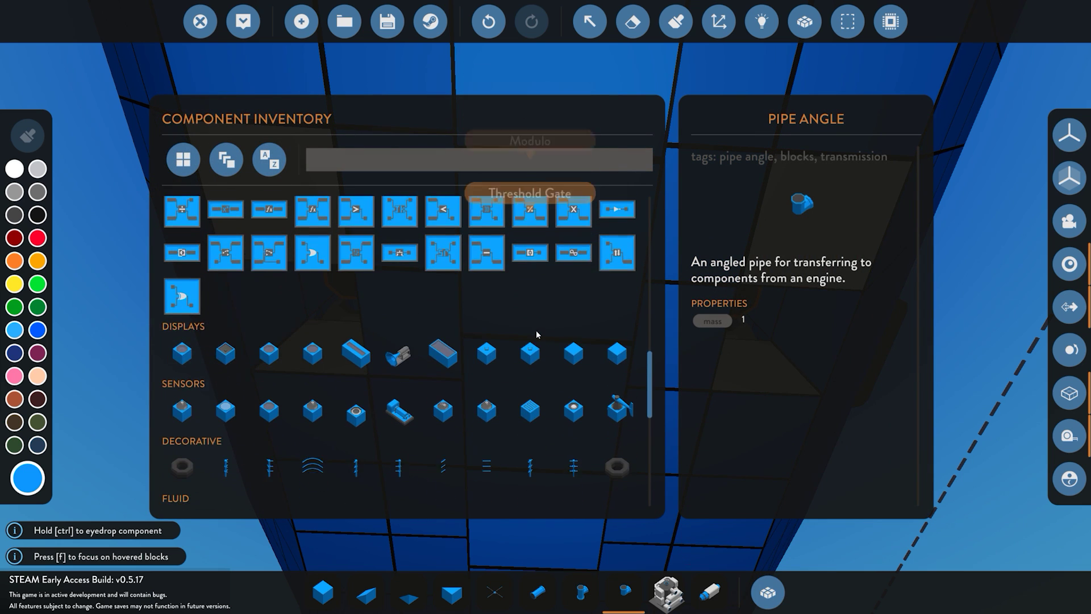
scroll(537, 335, "down", 4)
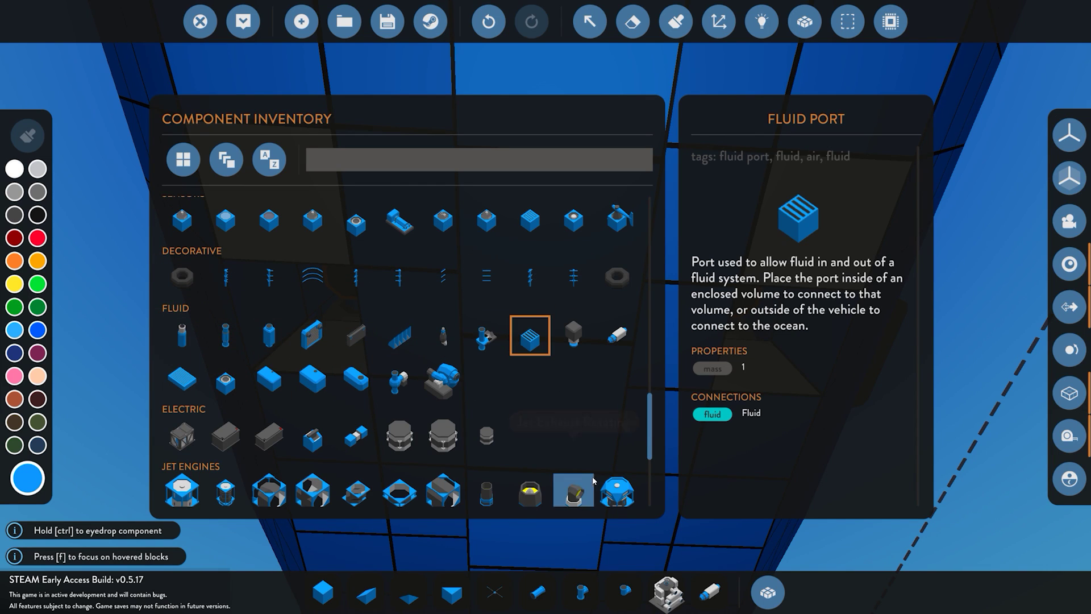
left_click(767, 592)
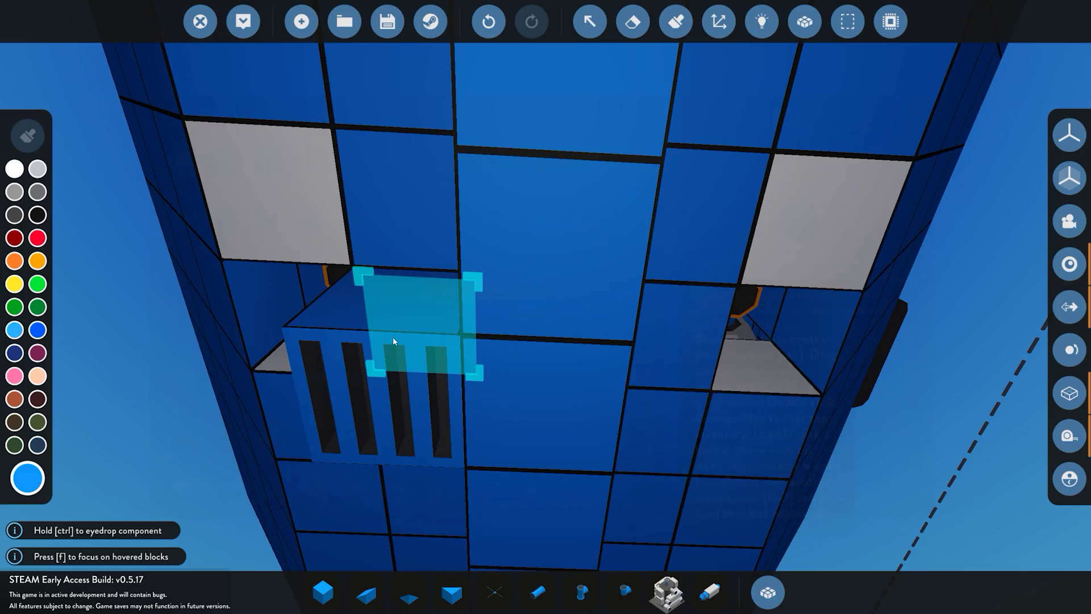
left_click_drag(653, 306, 634, 322)
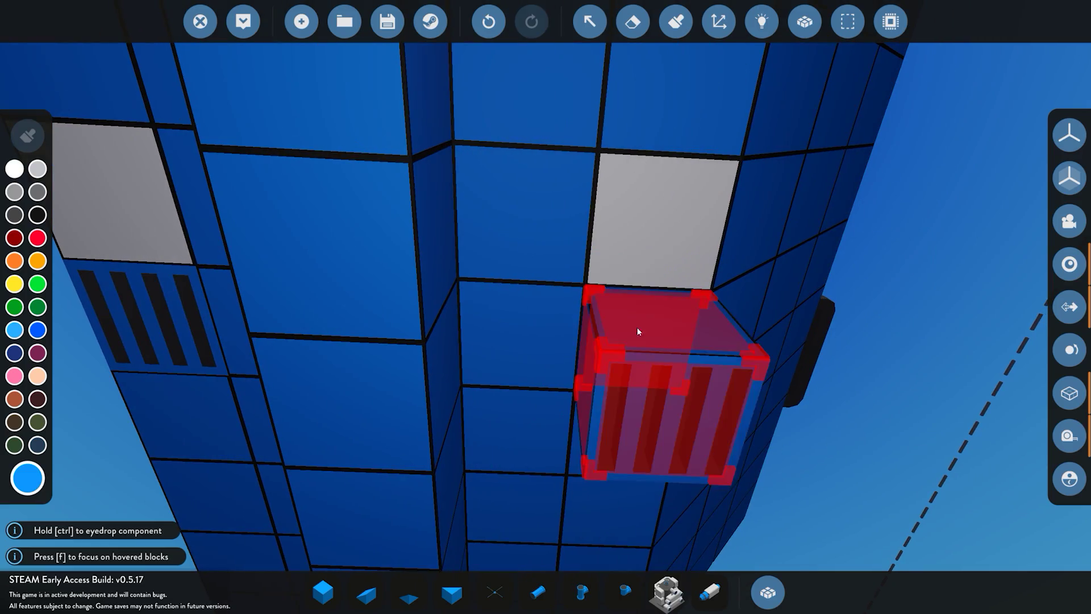
Wire the end battery of the row beneath the floor to the electric nodes of both motors and both fluid jets
scroll(727, 419, "up", 3)
key("w")
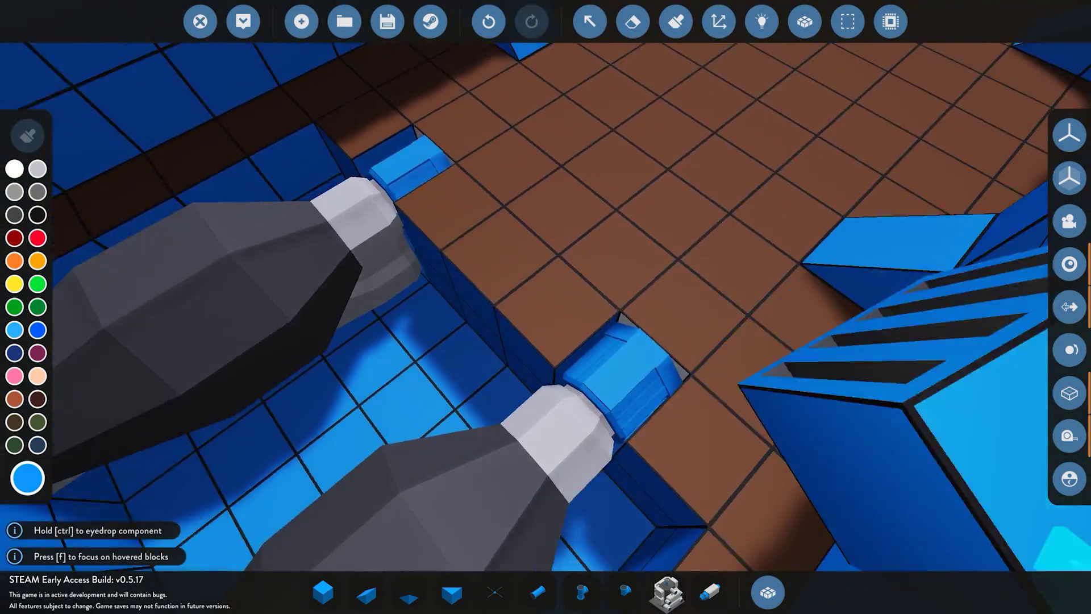
scroll(727, 419, "down", 5)
left_click_drag(727, 419, 830, 418)
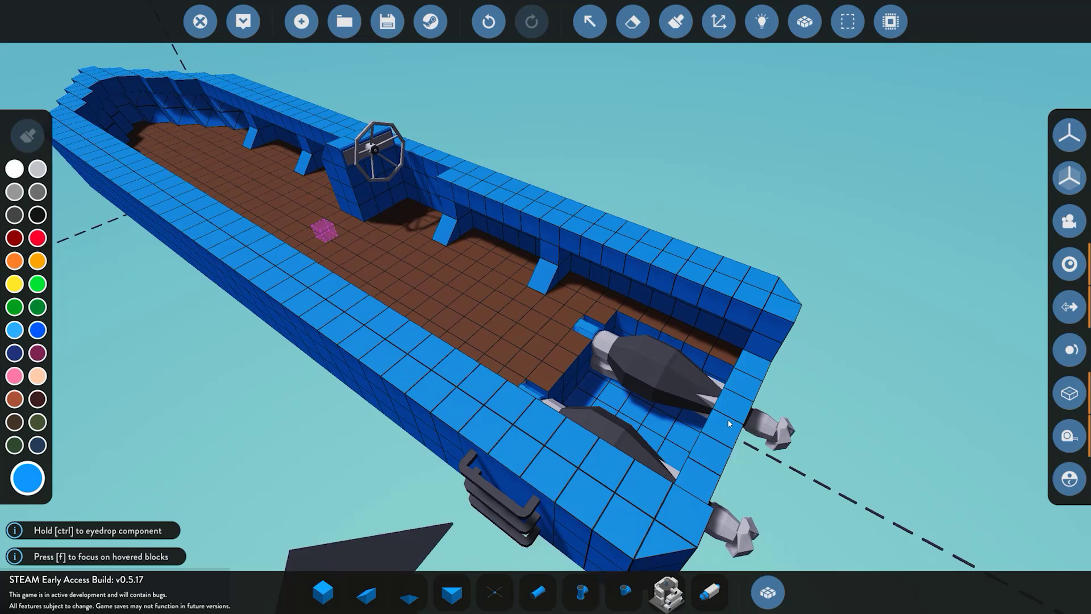
key("d")
left_click(761, 23)
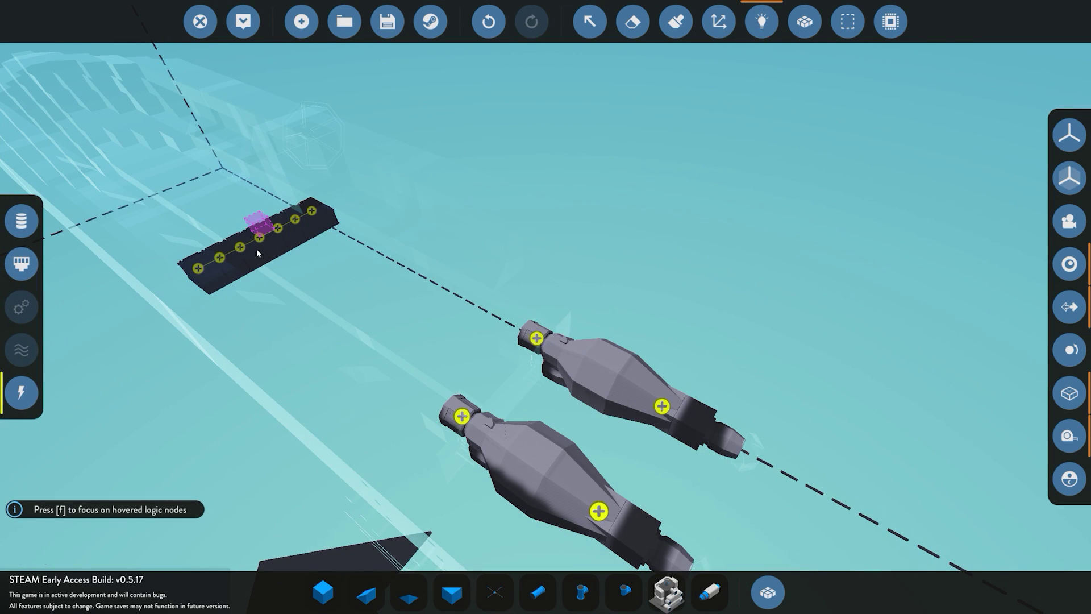
left_click_drag(311, 211, 437, 412)
left_click(462, 417)
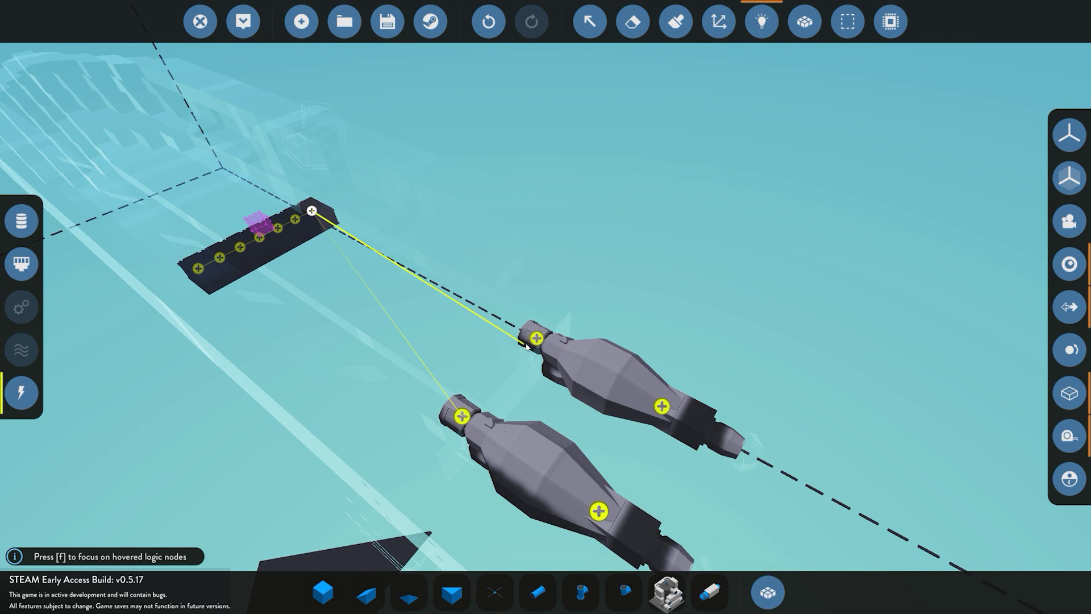
left_click(537, 339)
left_click(599, 511)
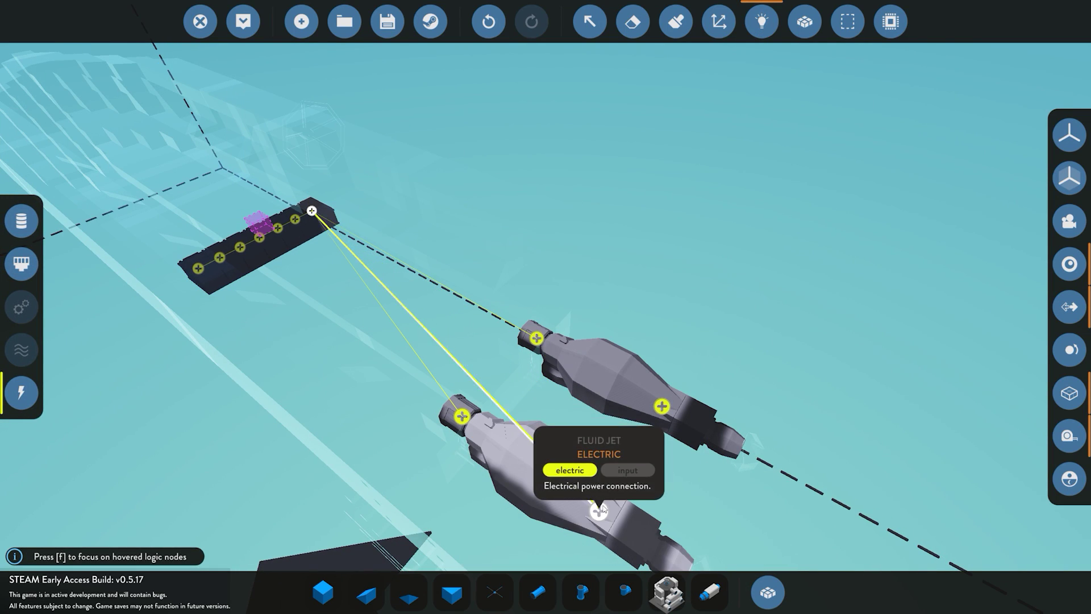
left_click(662, 406)
left_click(767, 23)
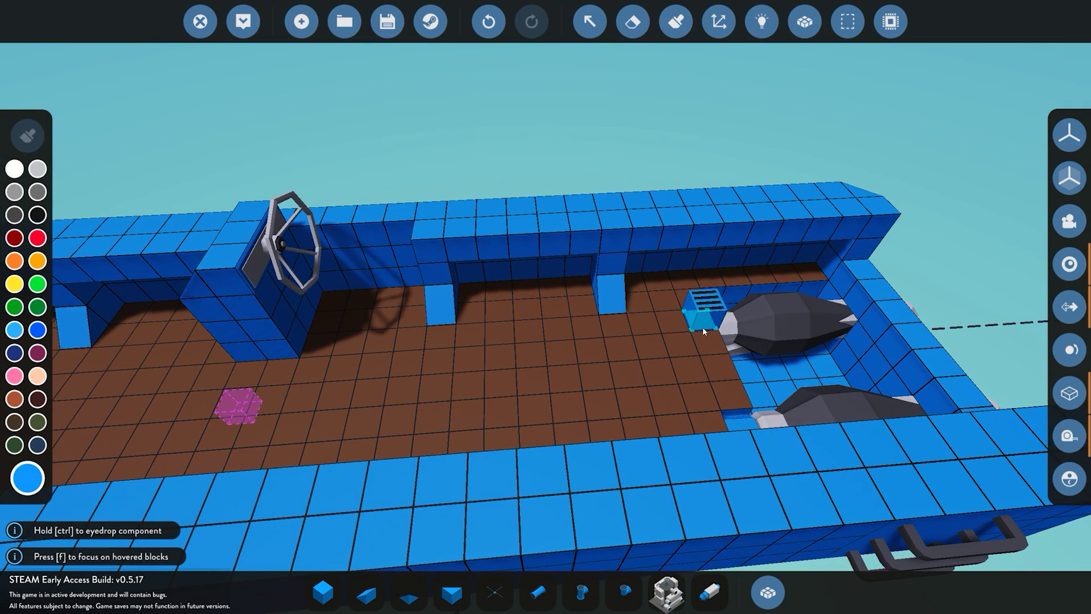
Connect the helm's upper number output on the side opposite Axis 1 to the number inputs of both electric motors
key("d")
key("a")
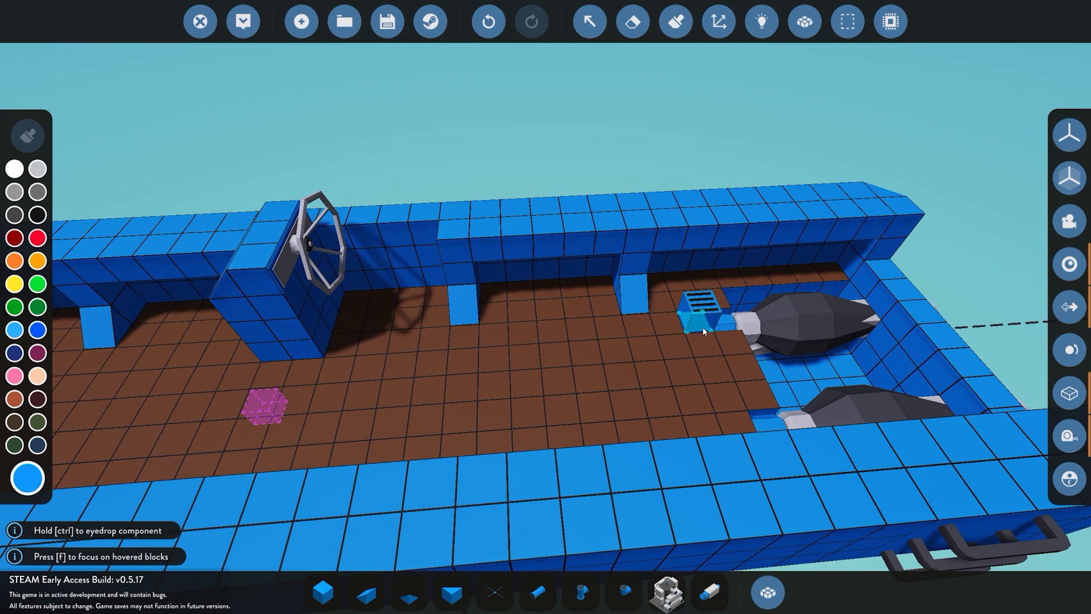
key("d")
key("a")
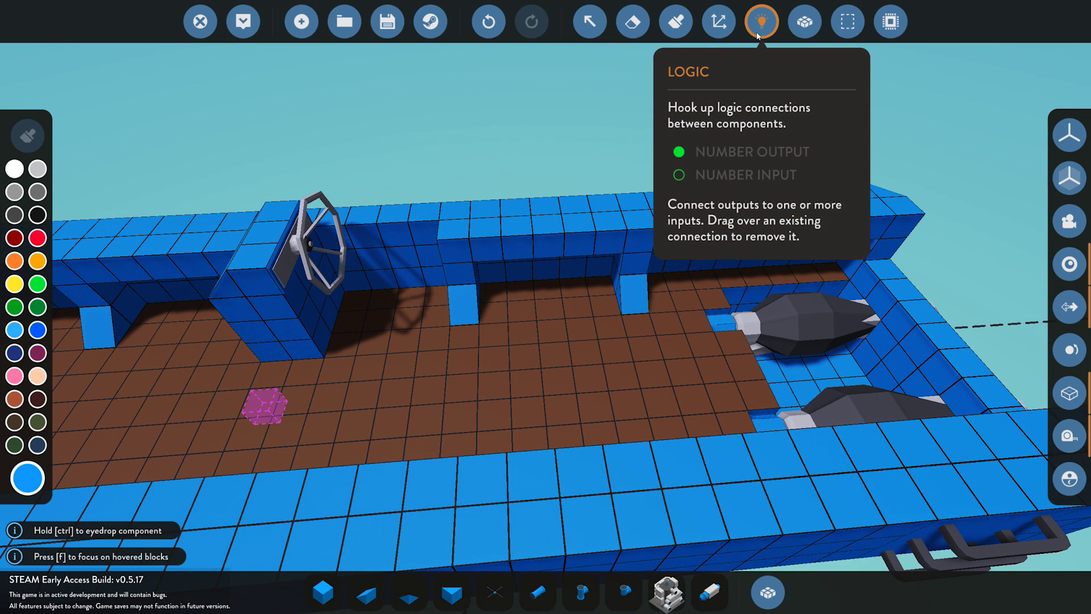
left_click(758, 34)
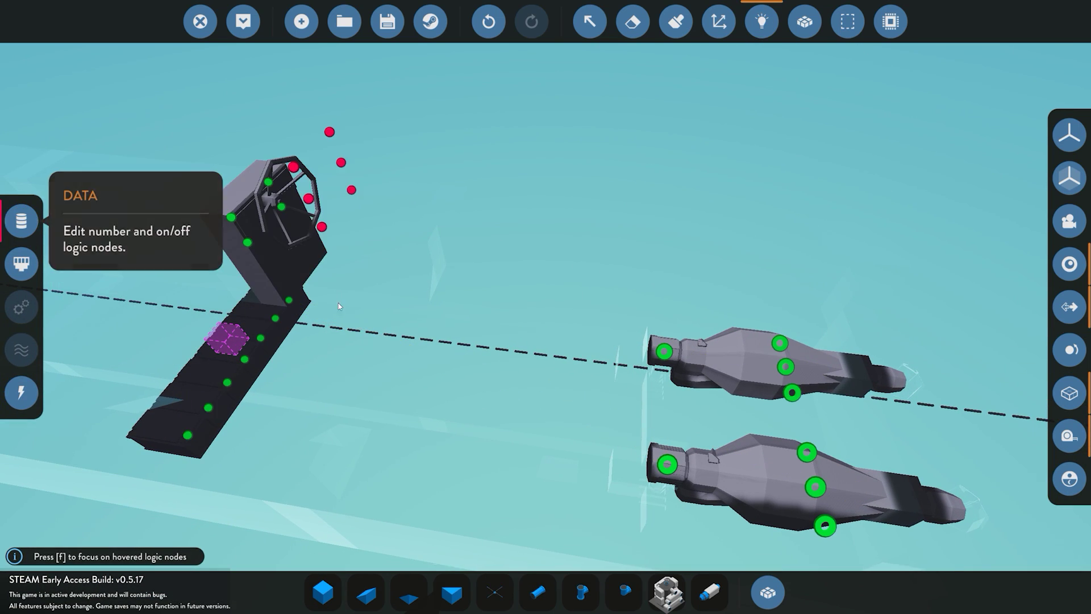
key("s")
key("d")
key("w")
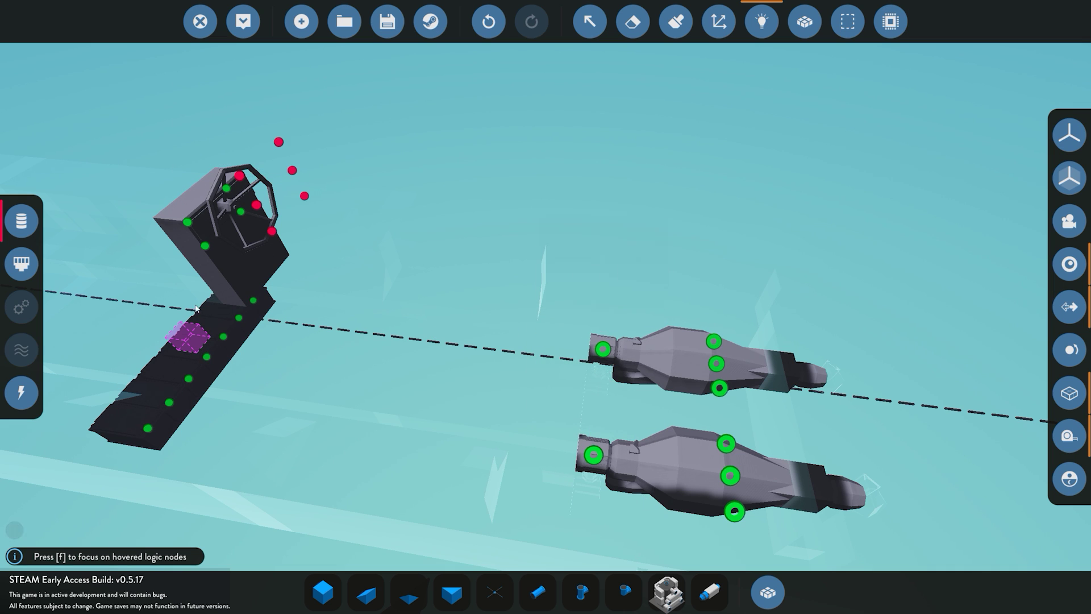
mouse_move(227, 188)
left_click_drag(227, 188, 594, 455)
left_click_drag(742, 390, 694, 404)
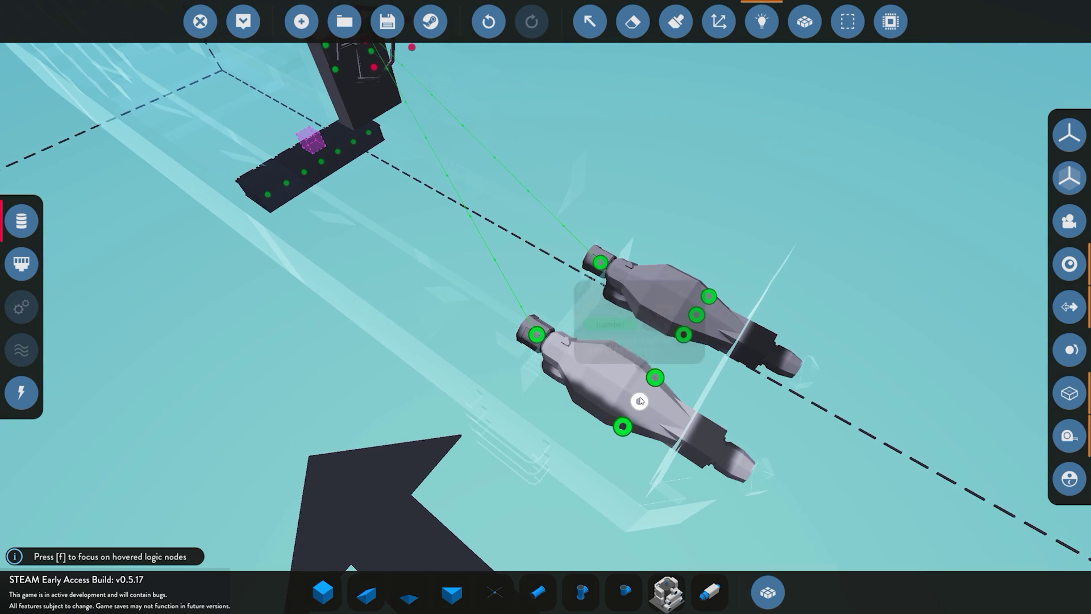
Connect the helm's number output just below the motors' one to the middle number input of both fluid jets
left_click_drag(698, 317, 813, 309)
key("w")
key("s")
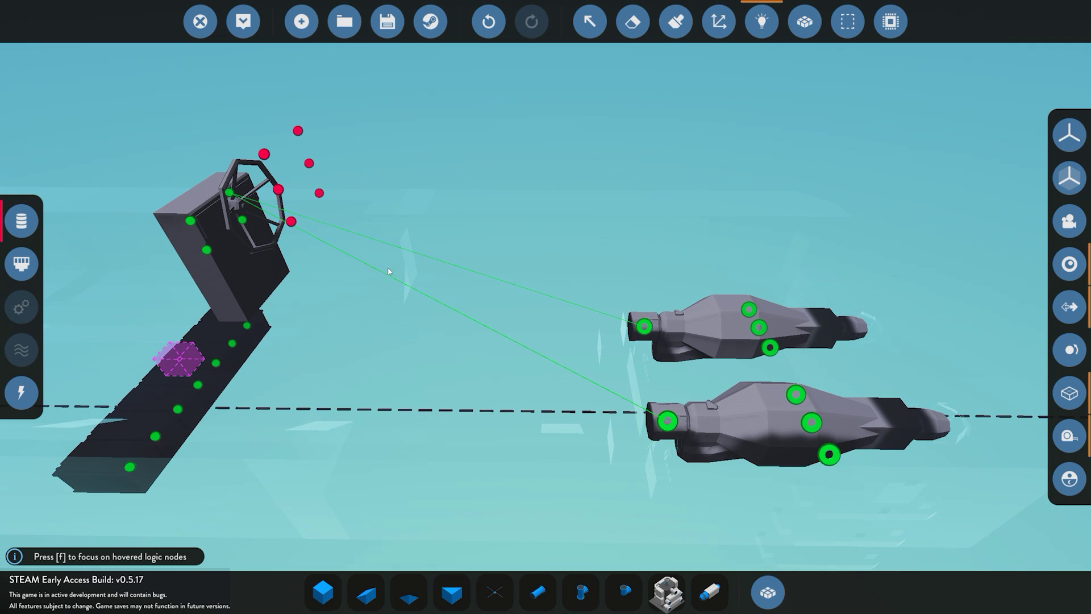
left_click_drag(243, 220, 811, 421)
left_click_drag(714, 275, 752, 287)
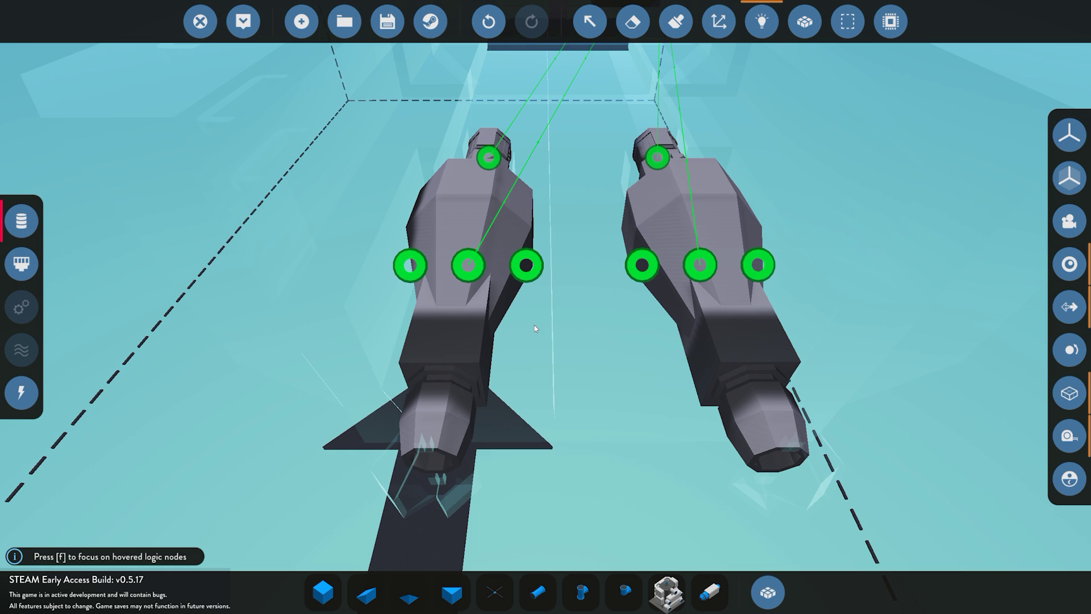
Connect the helm's Axis 1 [A]/[D] output to the Deflector A input of both fluid jets
key("d")
mouse_move(457, 265)
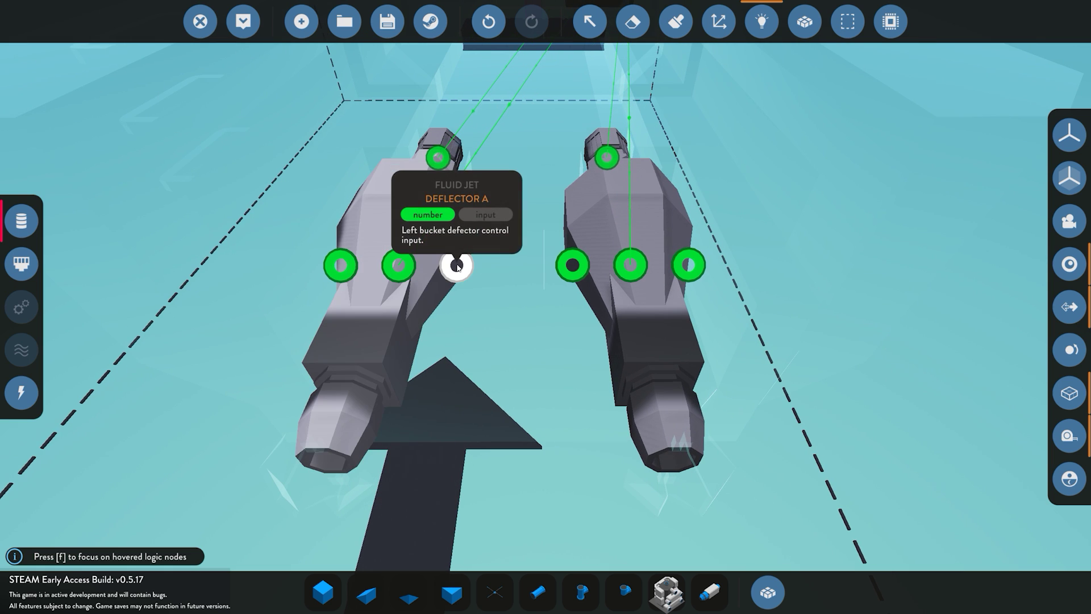
mouse_move(692, 266)
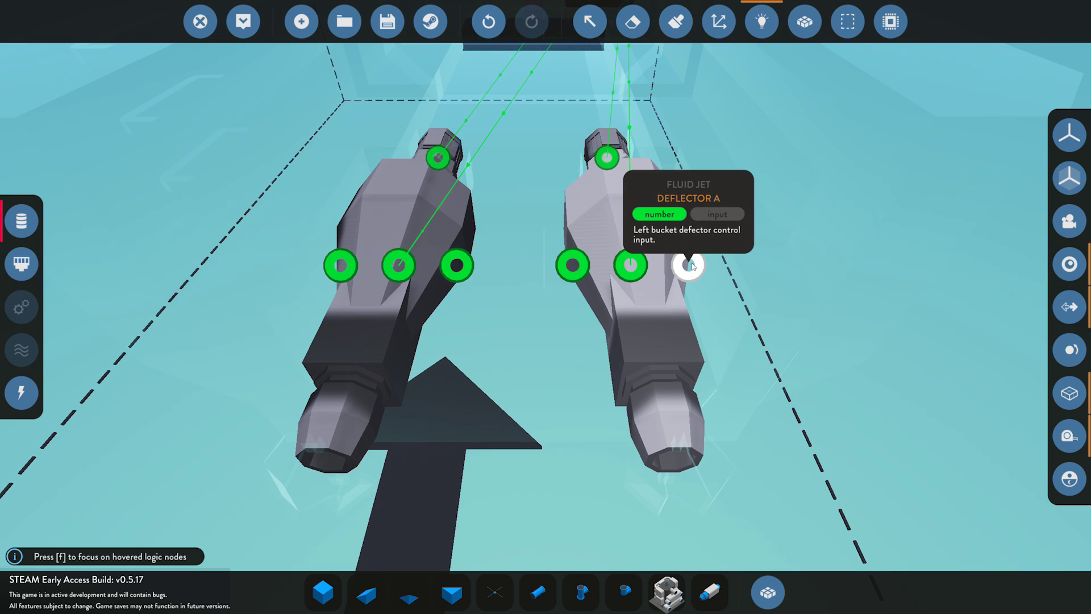
key("a")
mouse_move(643, 265)
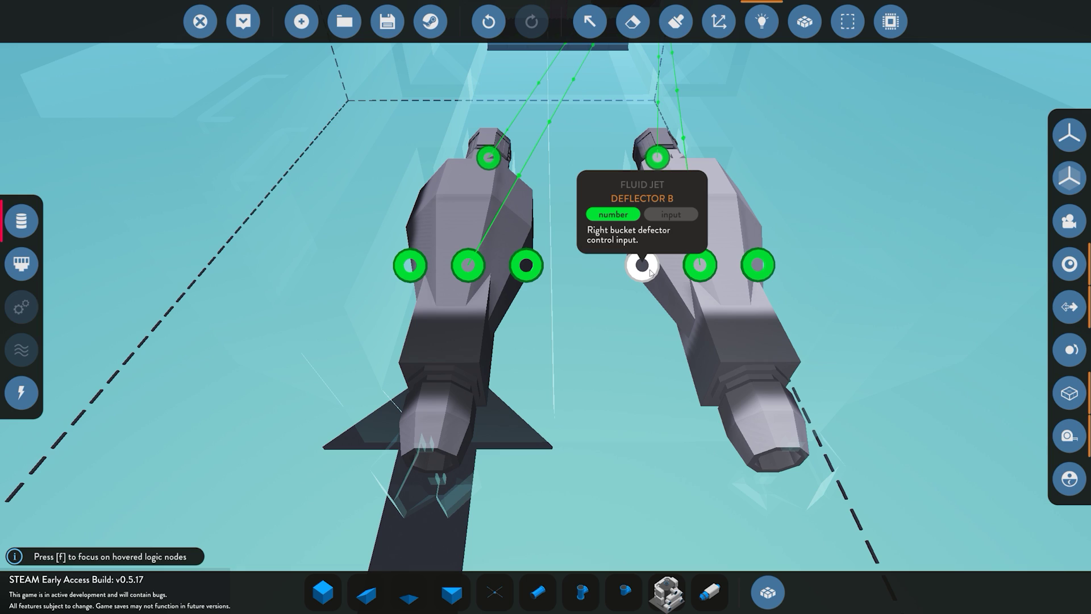
key("w")
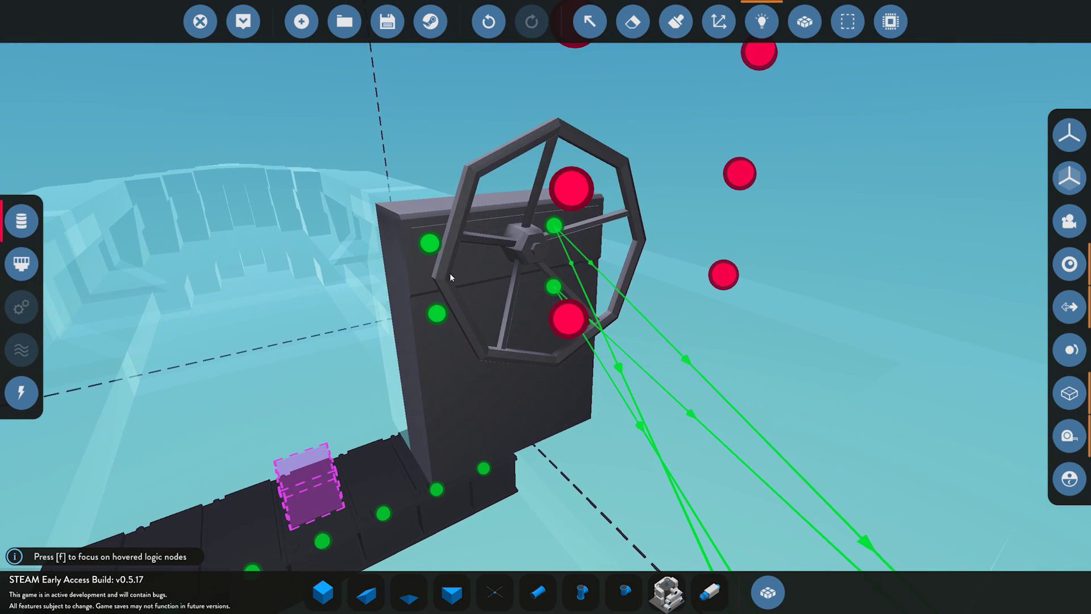
mouse_move(435, 250)
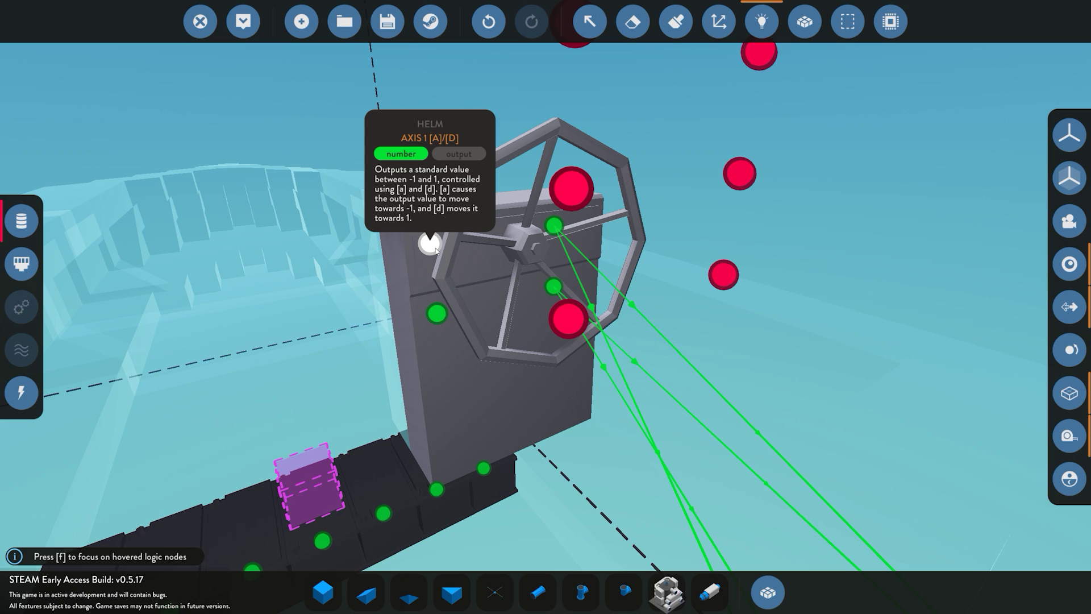
key("s")
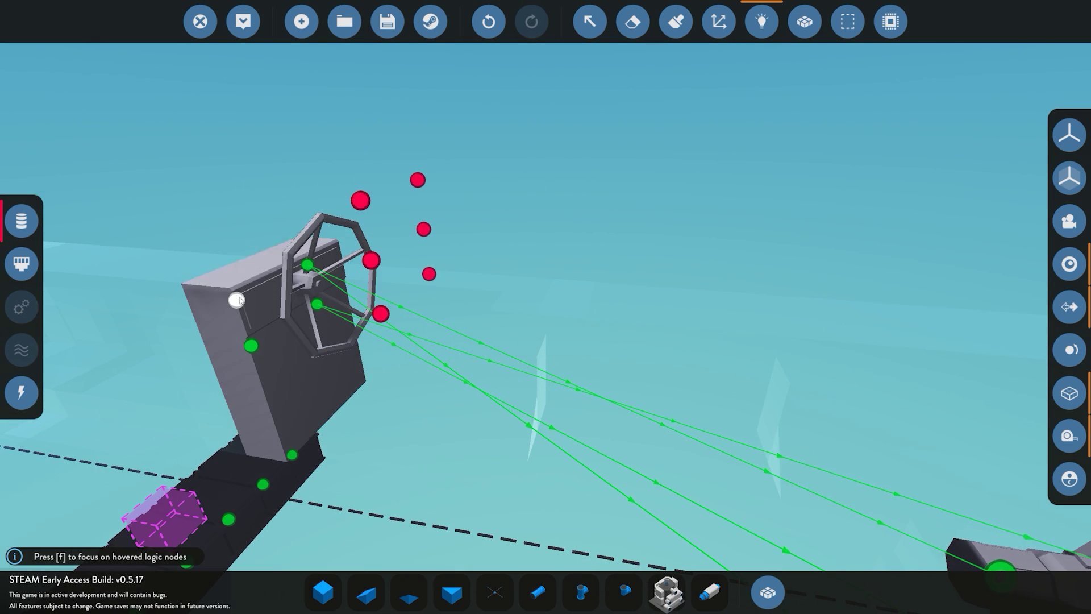
left_click_drag(237, 301, 344, 347)
key("d")
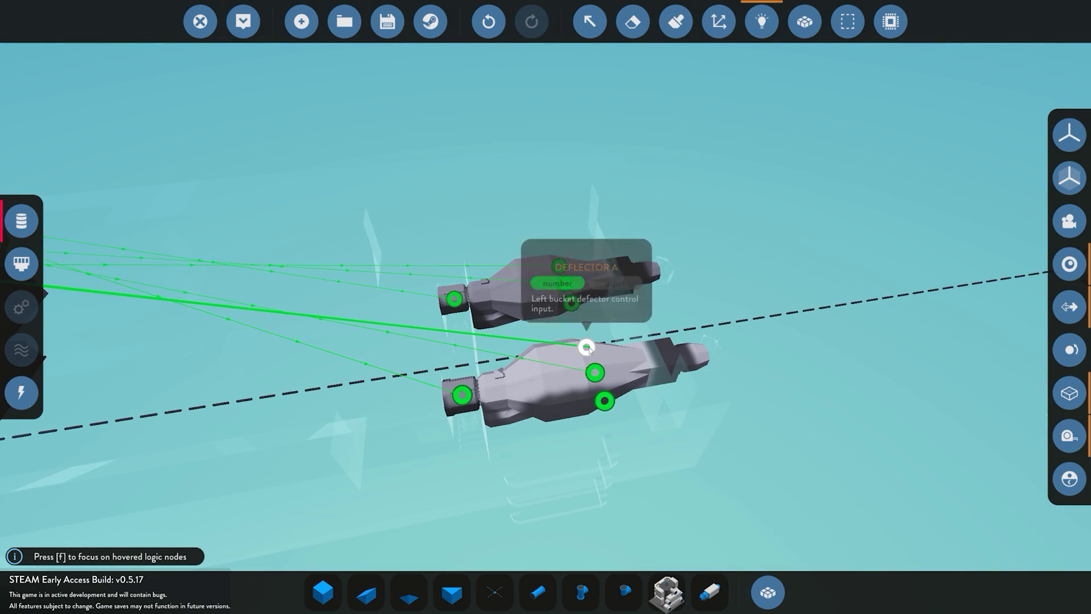
left_click_drag(807, 295, 619, 312)
key("w")
key("s")
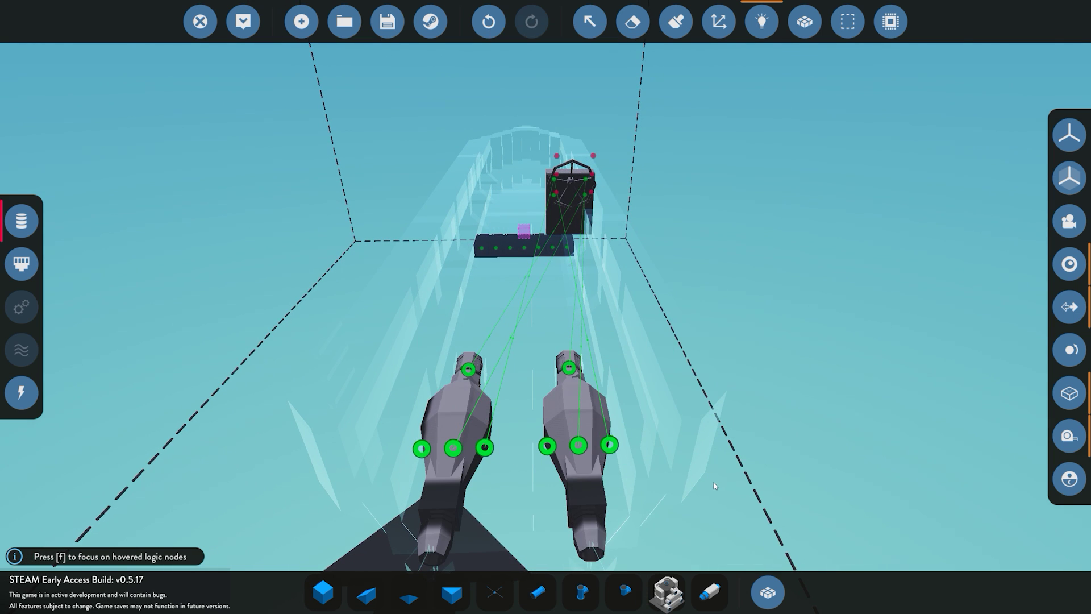
Choose a small logic block from the component inventory and place it upright against the helm console, just above the floor
left_click_drag(597, 299, 633, 393)
key("a")
key("w")
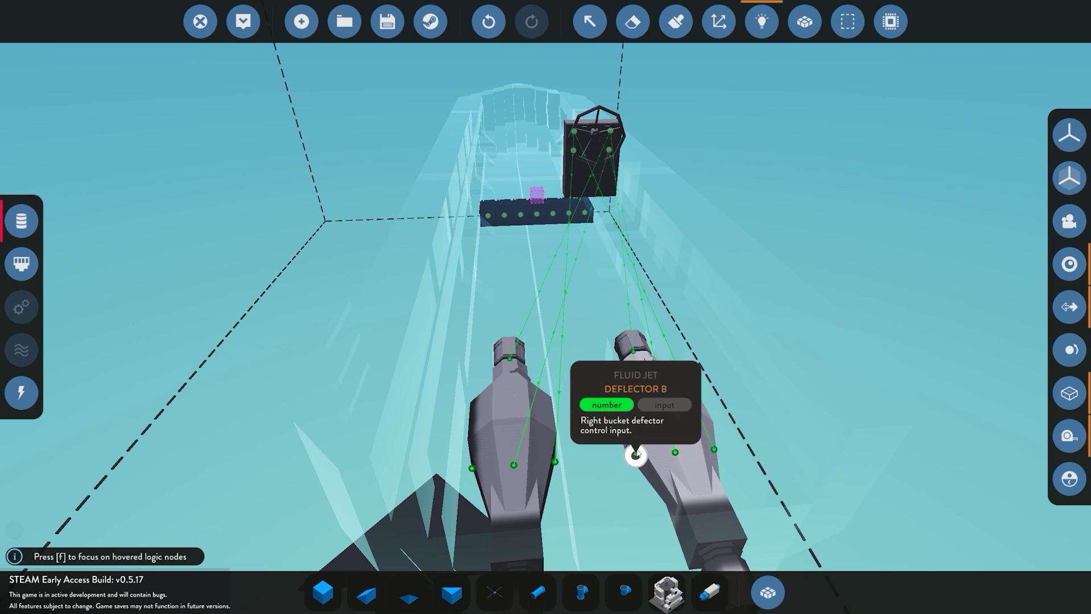
left_click(756, 585)
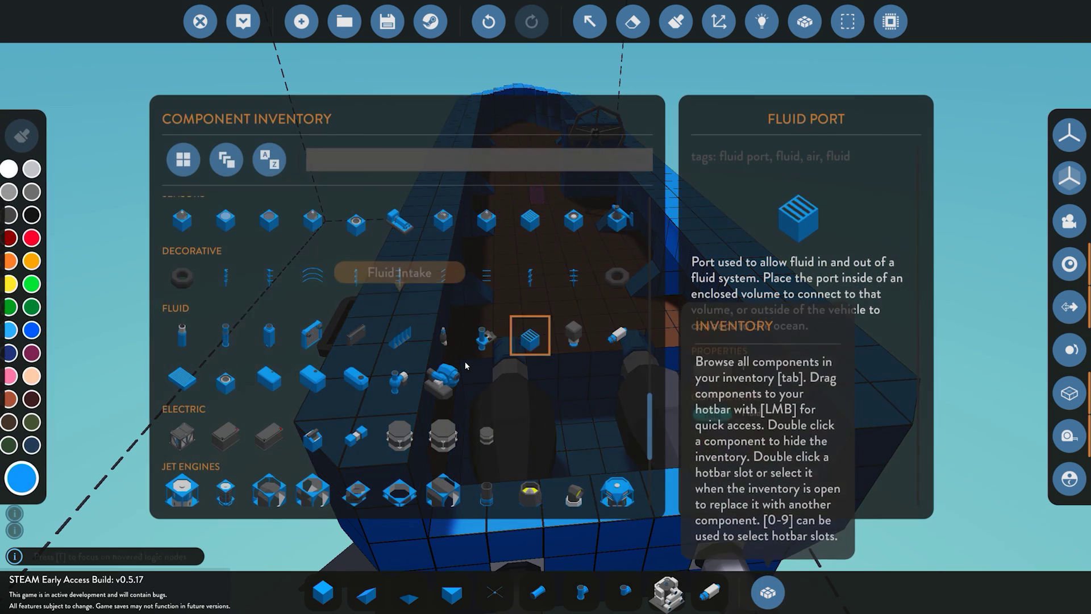
scroll(466, 357, "down", 3)
scroll(465, 356, "up", 8)
scroll(466, 363, "up", 5)
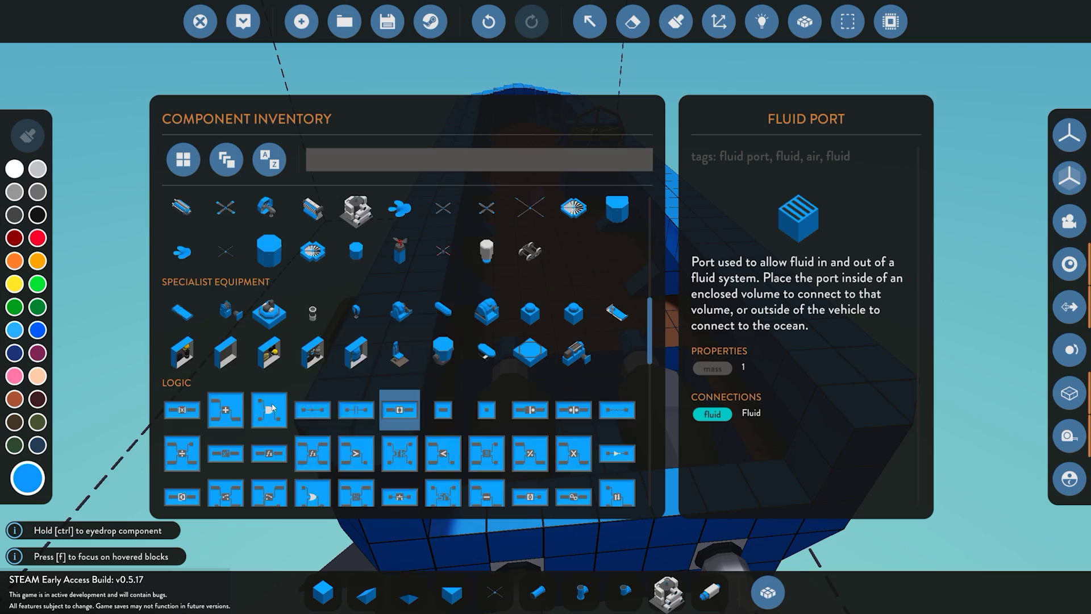
left_click(181, 436)
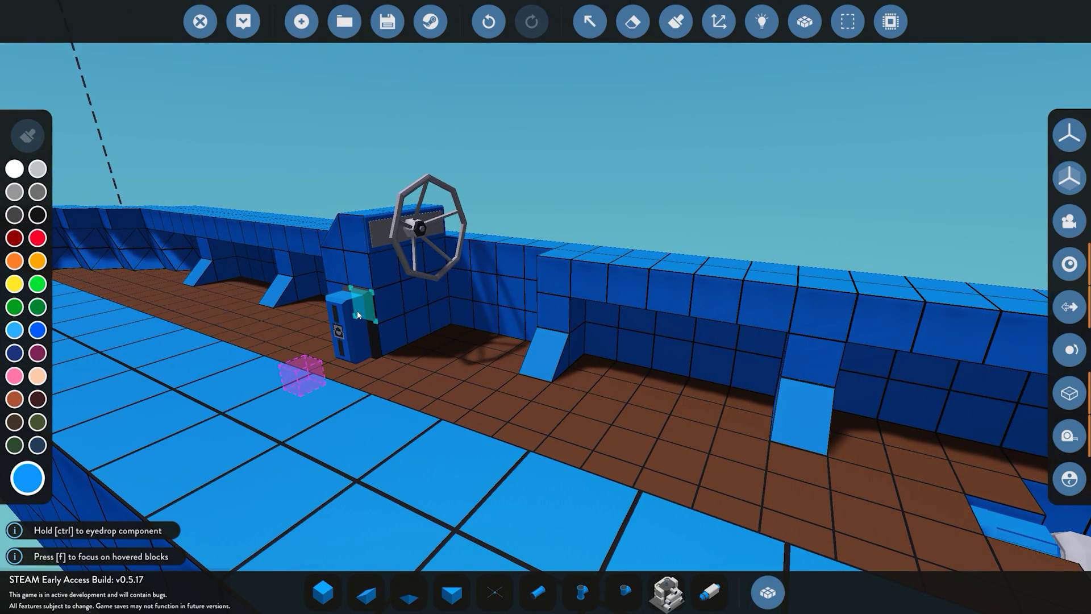
left_click(357, 310)
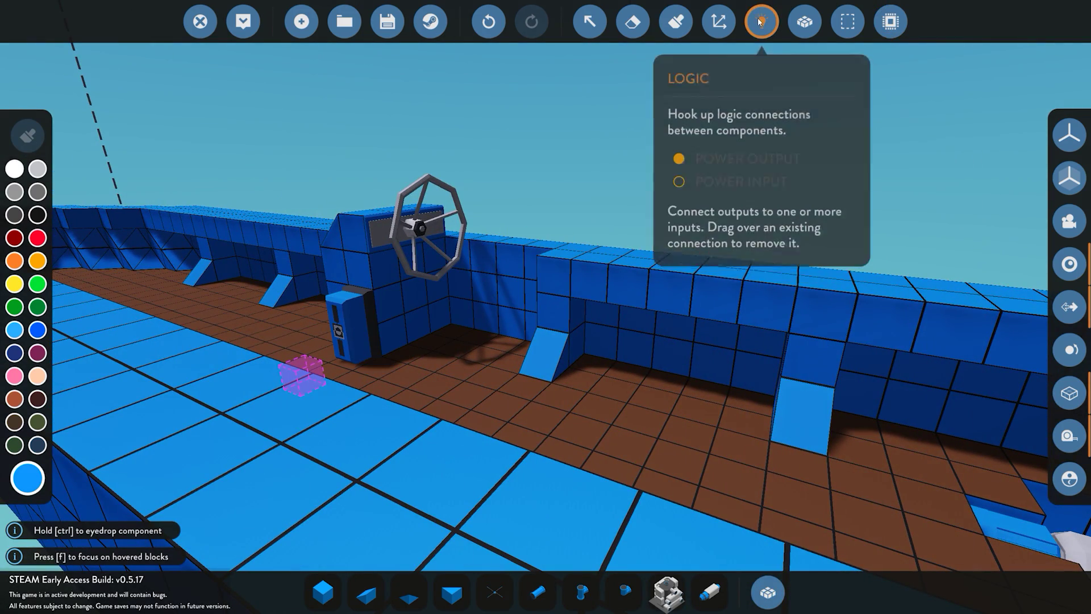
Connect the helm's Axis 1 output to the new logic block's input and the block's output to the Deflector B input of both fluid jets
left_click(762, 21)
left_click_drag(368, 232, 348, 310)
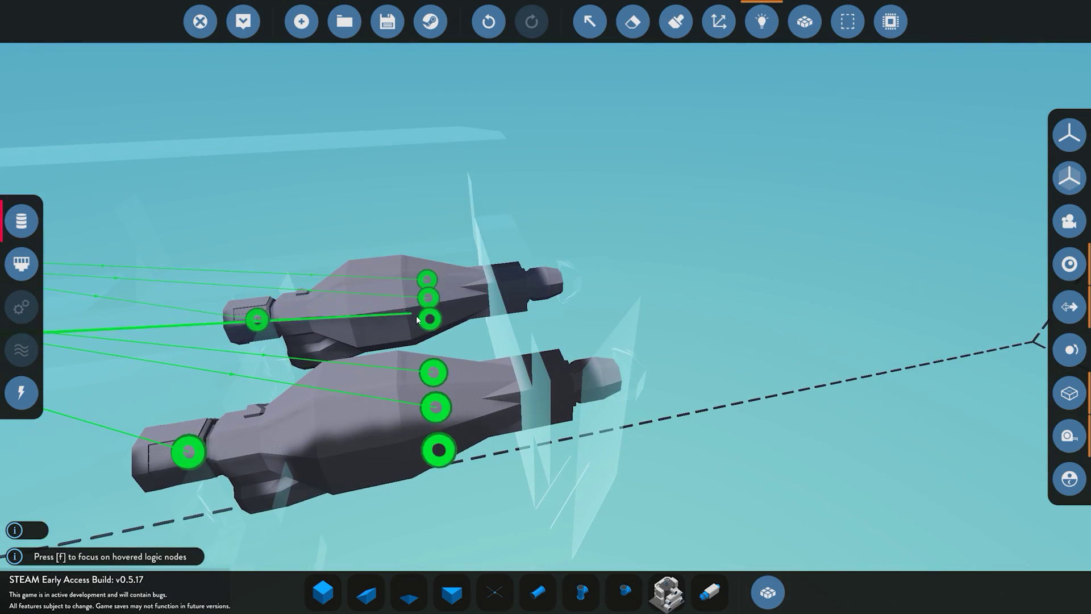
left_click_drag(569, 364, 653, 312)
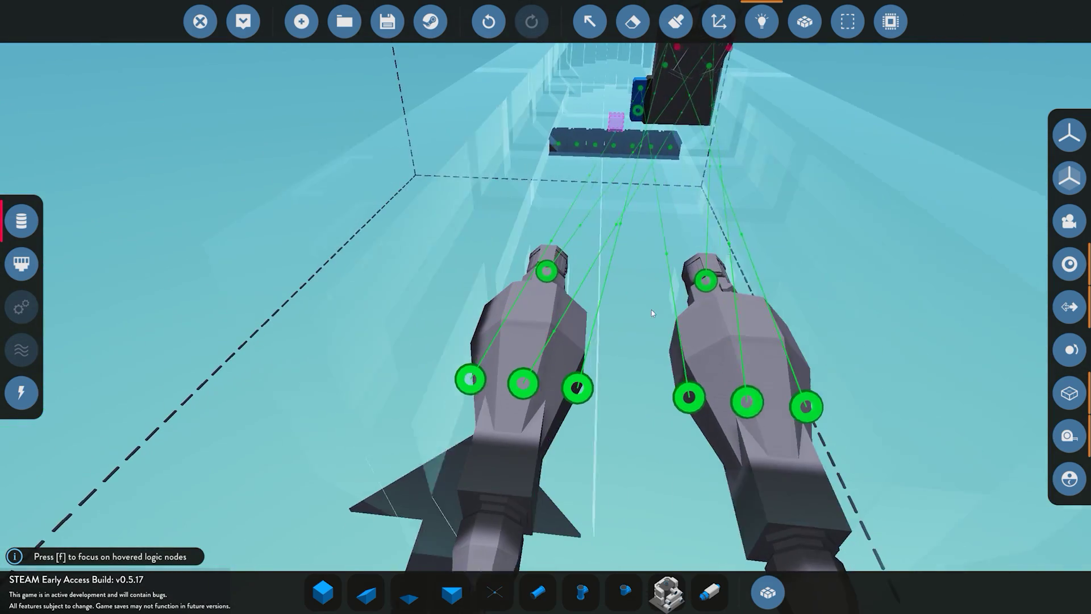
key("d")
Examine the two fluid jet nozzles and their deflectors on the transom from behind and from the side of the boat
left_click(757, 27)
left_click_drag(637, 250, 679, 307)
scroll(538, 394, "up", 3)
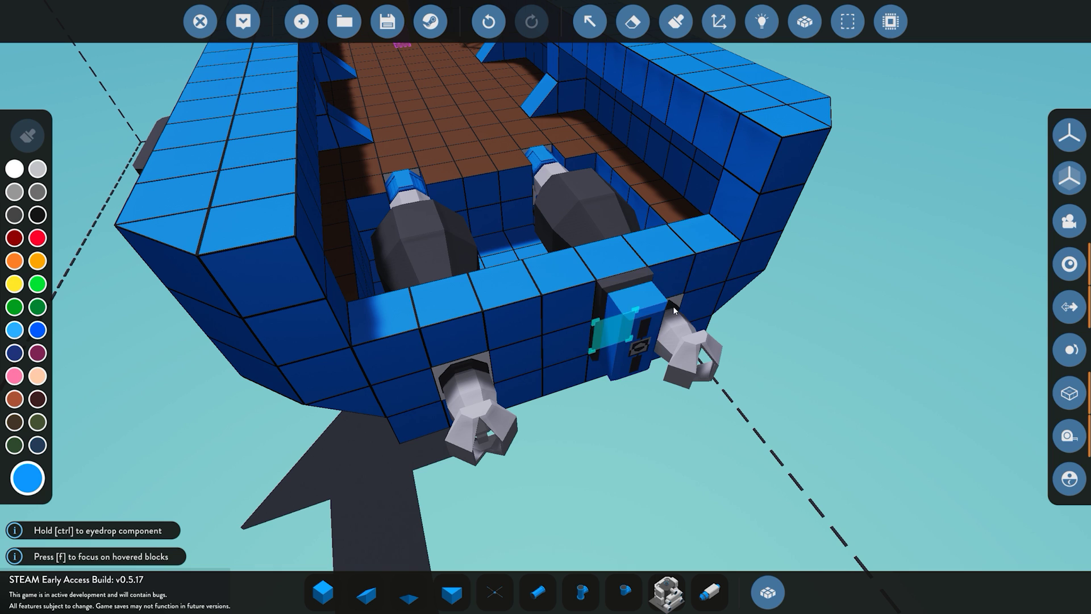
left_click_drag(745, 333, 754, 328)
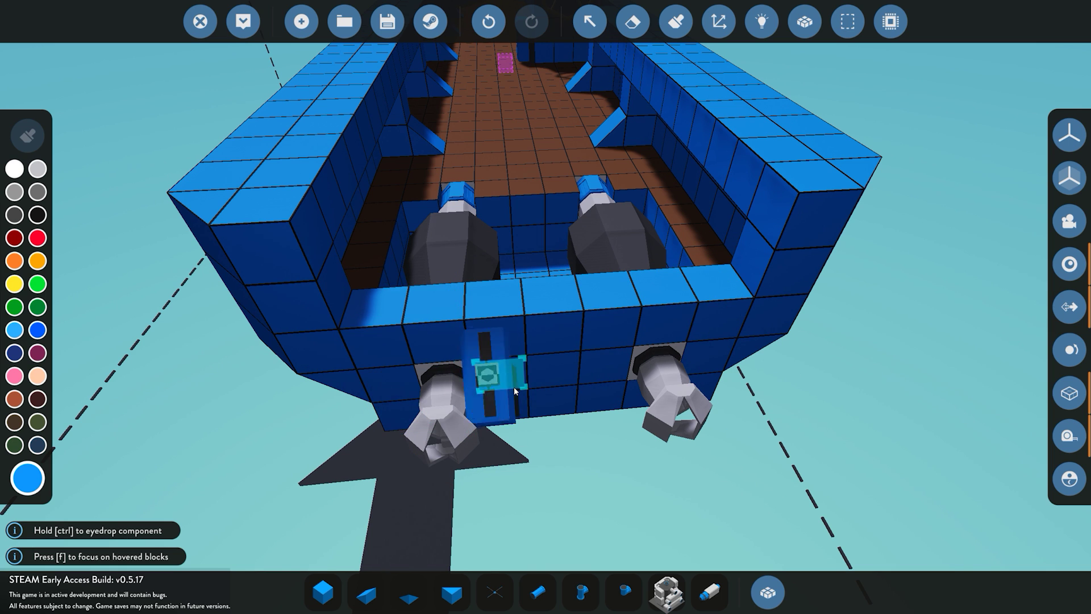
left_click(500, 372)
left_click_drag(589, 381, 758, 320)
key("j")
key("j")
key("d")
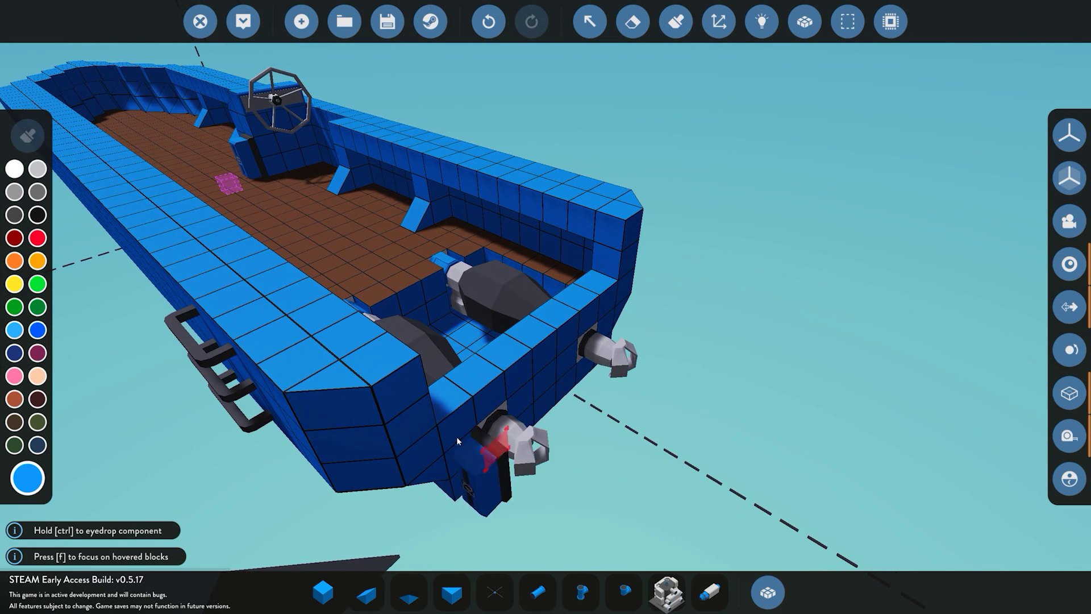
left_click_drag(629, 329, 655, 303)
key("s")
key("a")
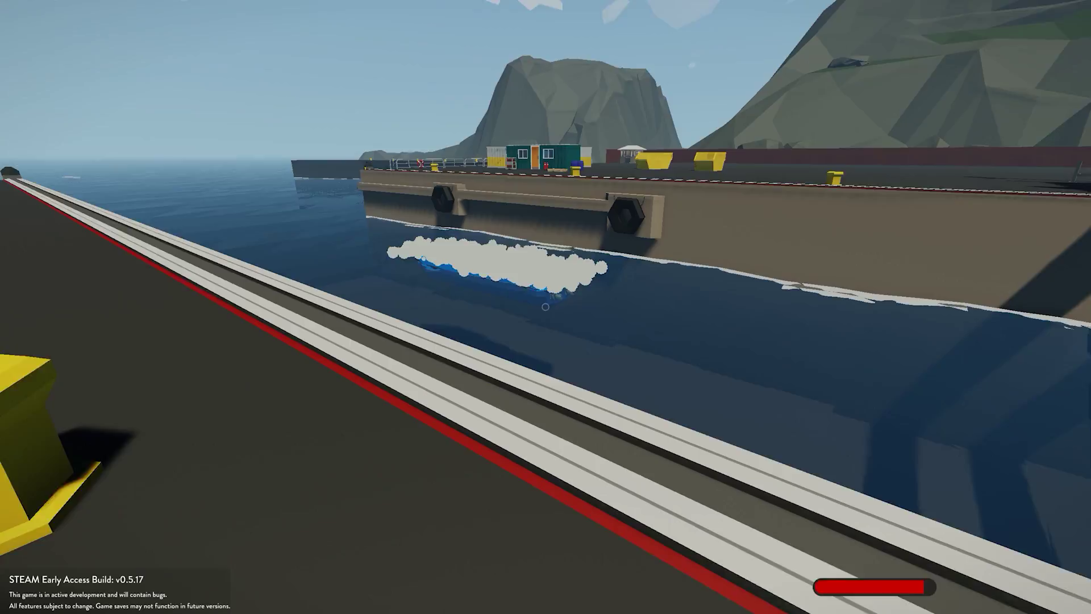
Swim beneath the spawned boat, board it, look over the jets in the stern and take the helm
key("w")
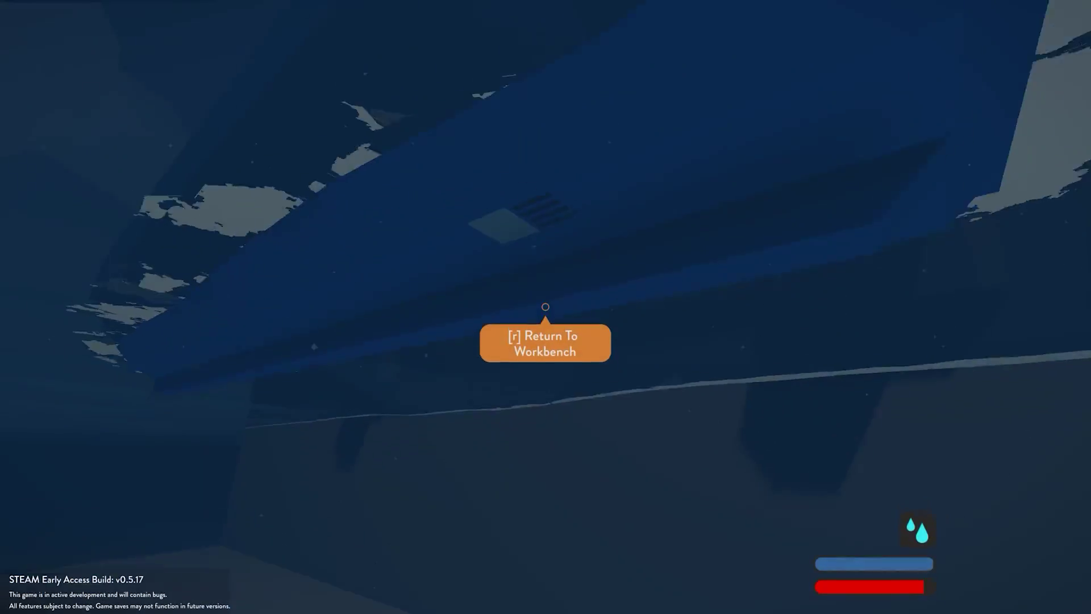
key("f")
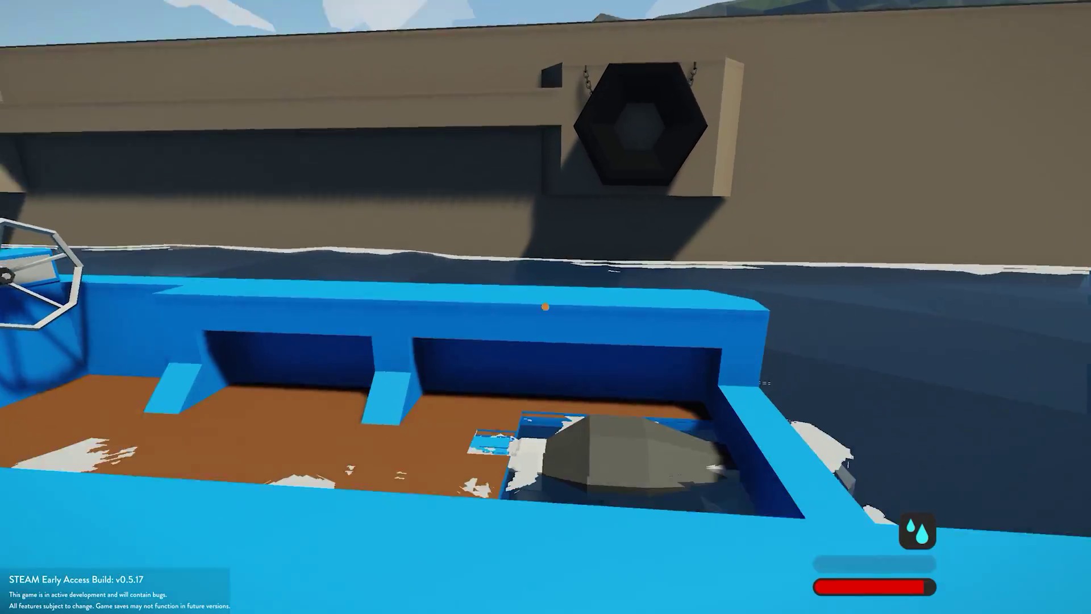
key("w")
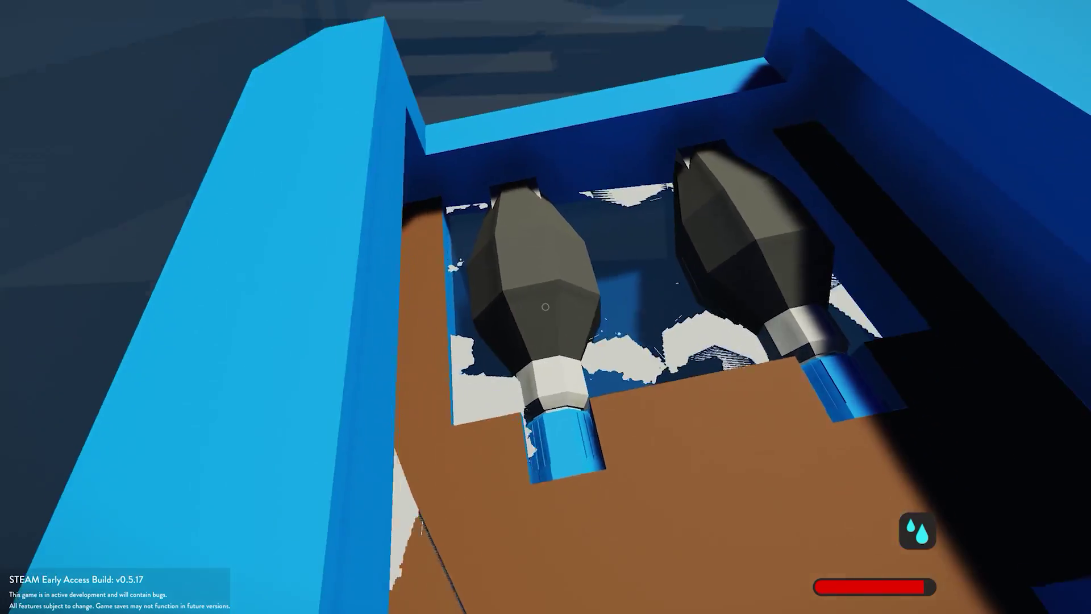
key("d")
key("w")
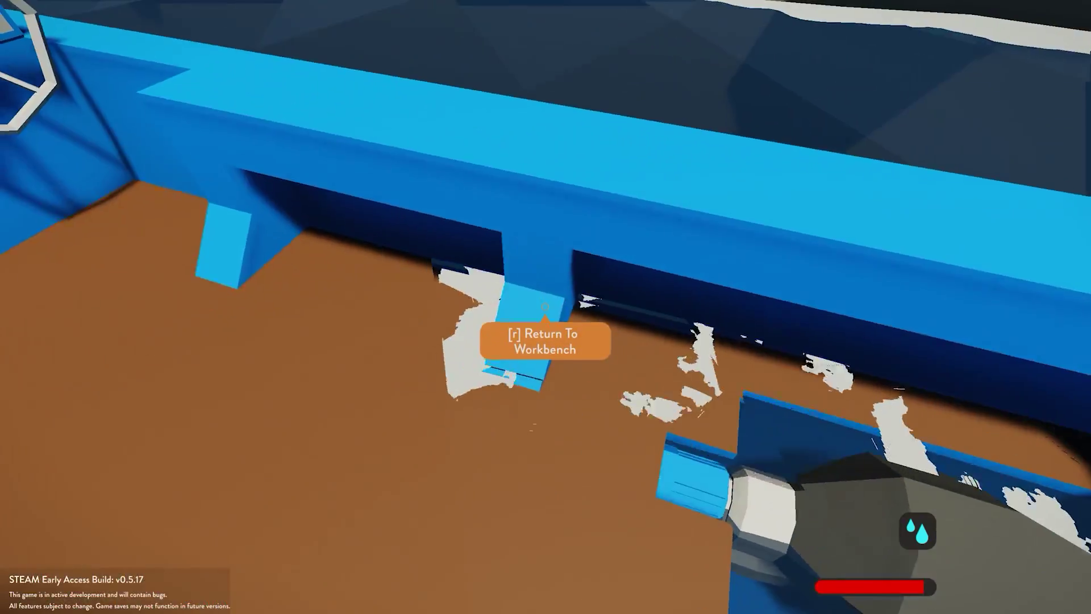
key("w")
key("f")
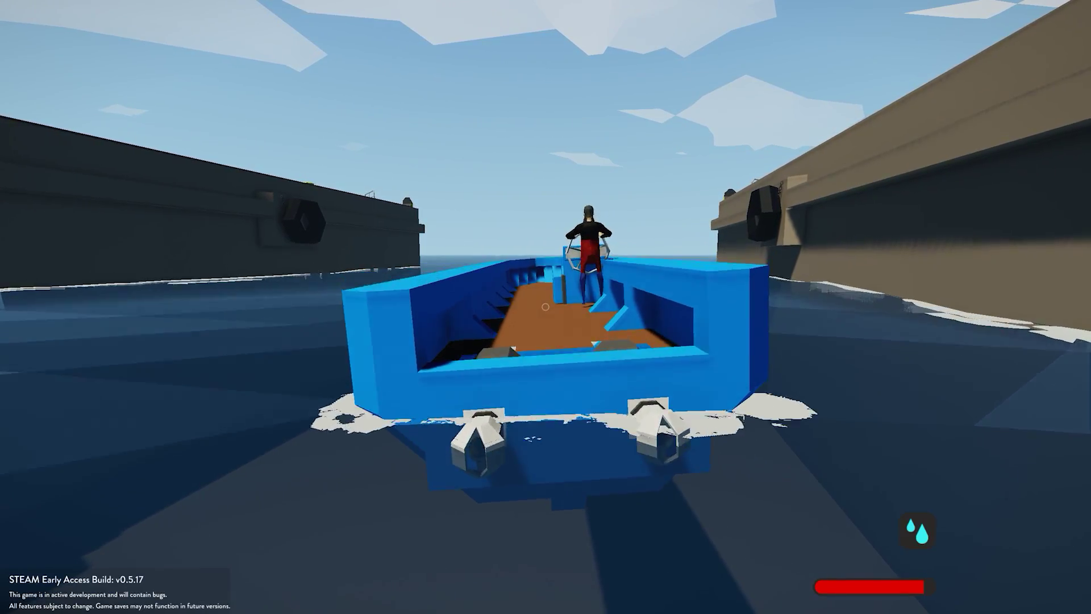
Drive the boat across open water, steering alternately to both sides to test the fluid jets' deflectors
scroll(545, 307, "up", 3)
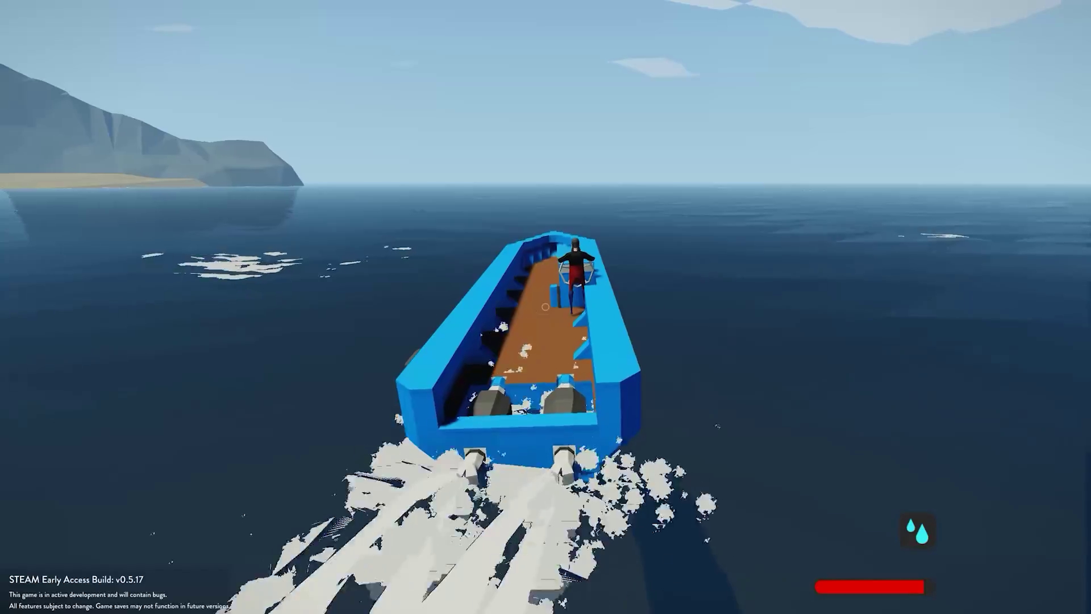
key("a")
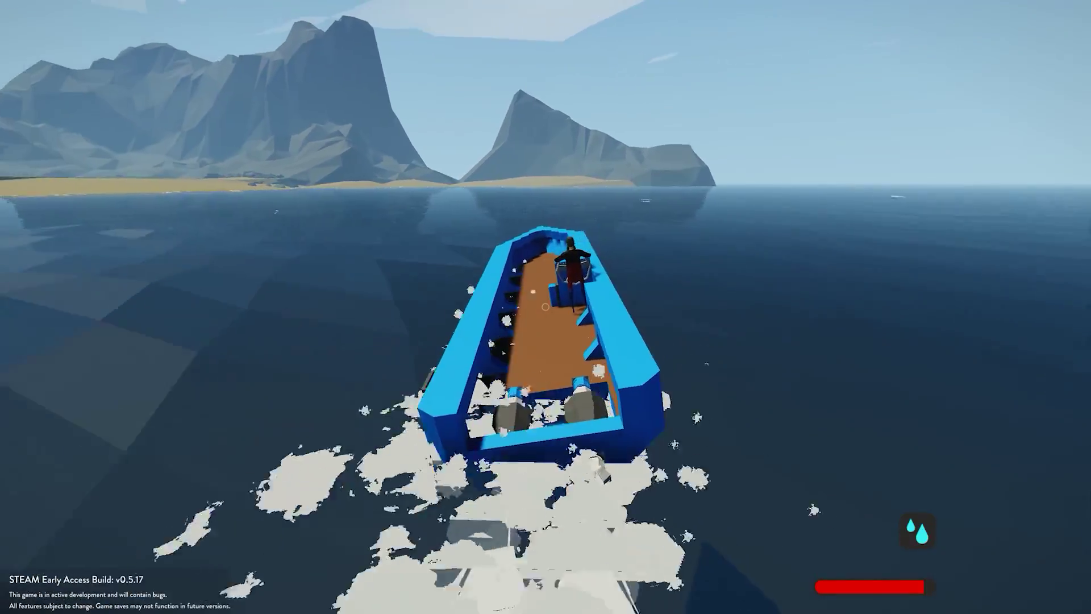
key("d")
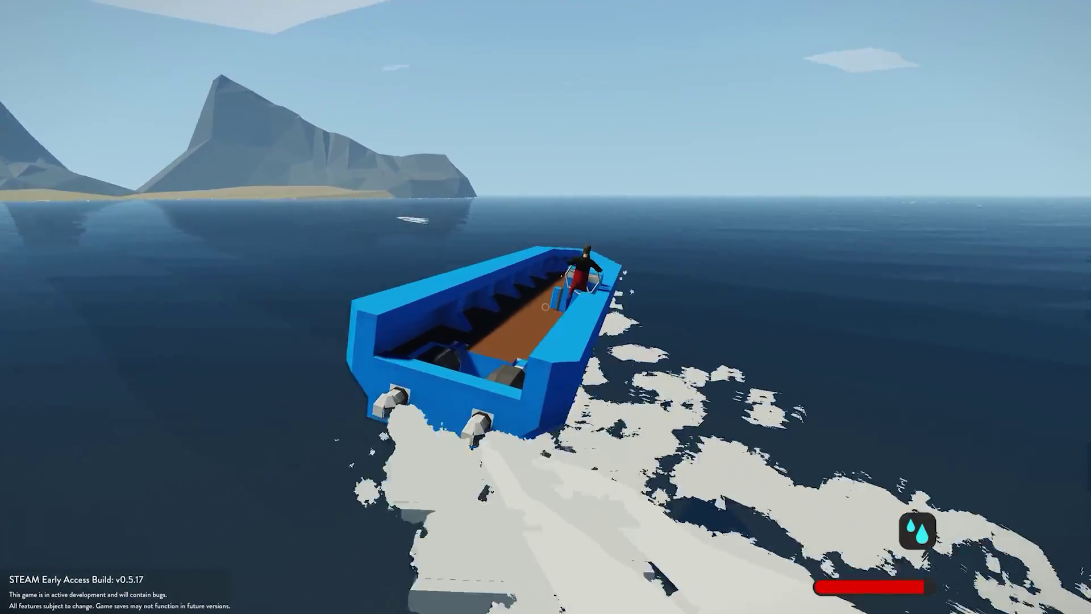
key("a")
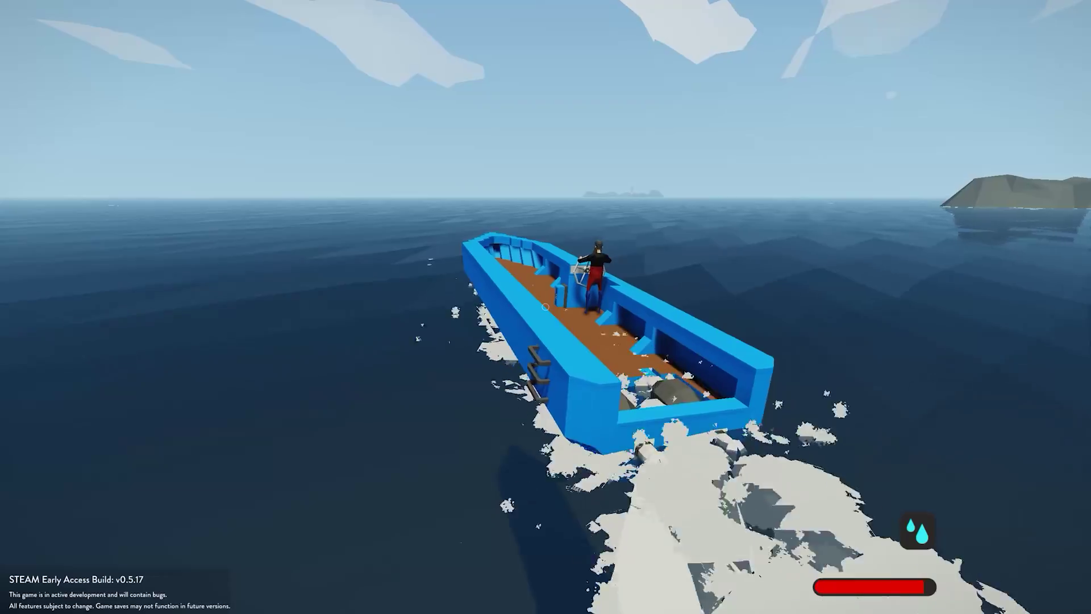
key("a")
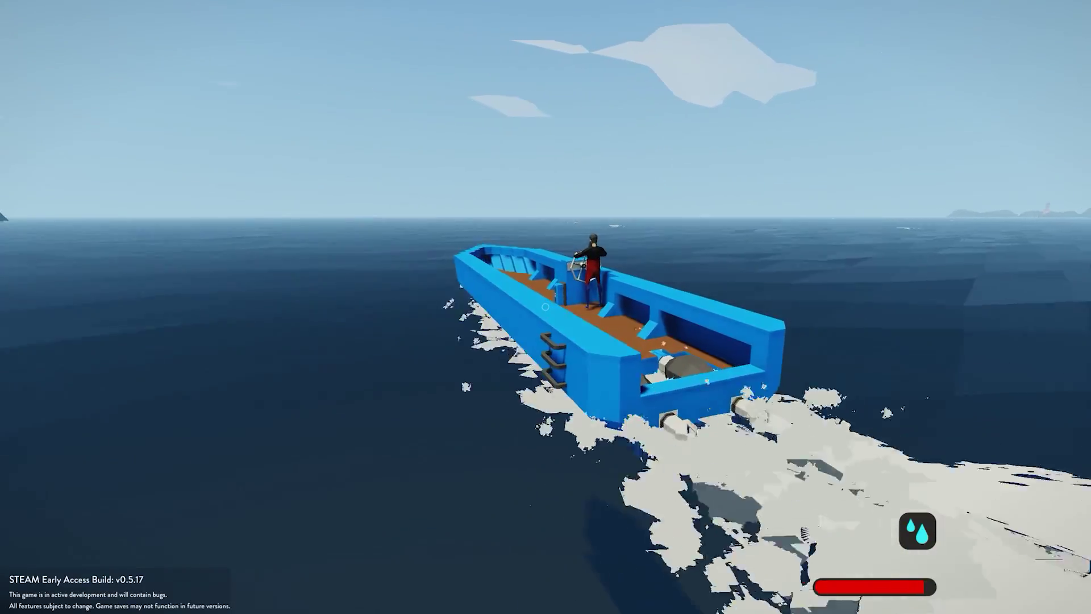
key("d")
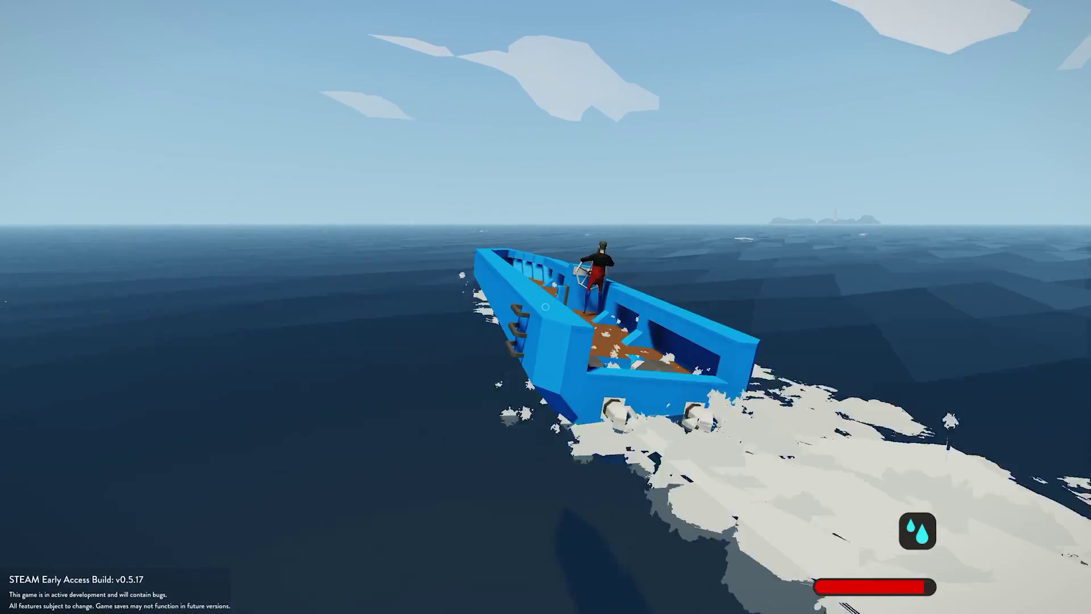